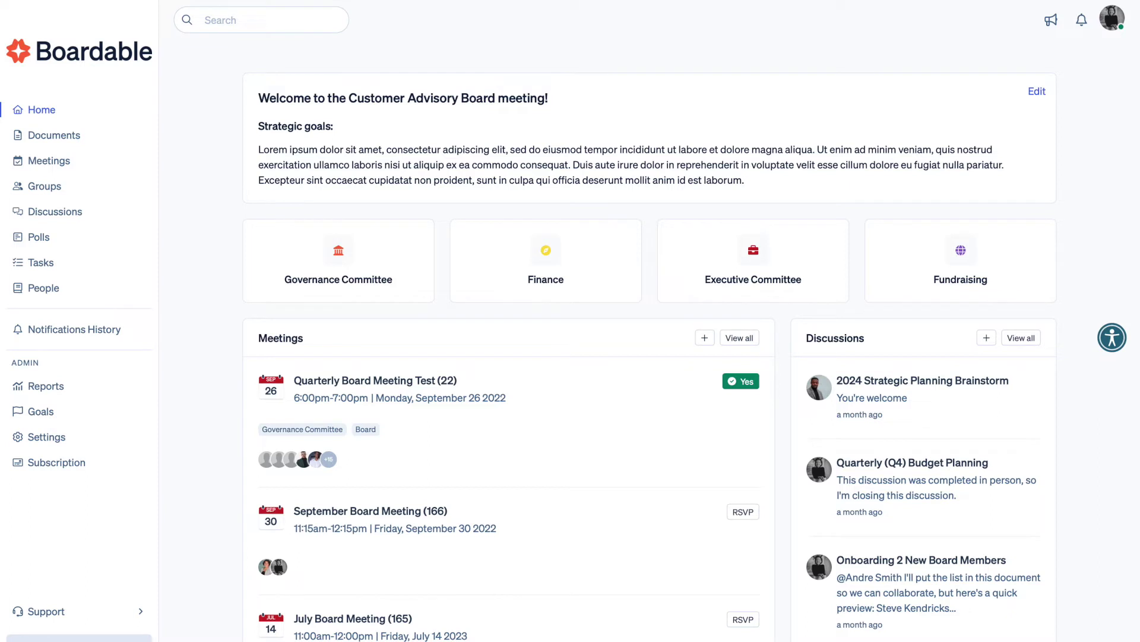
# Create minutes for the September Board Meeting (166) and open them in the editor.
pyautogui.click(94, 162)
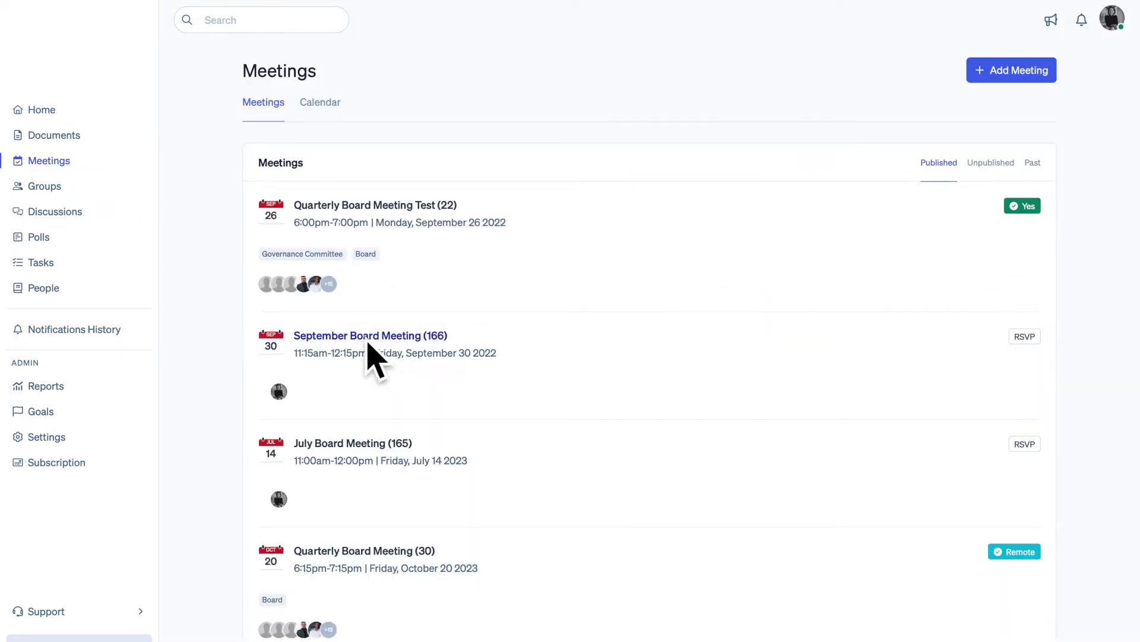
pyautogui.click(367, 342)
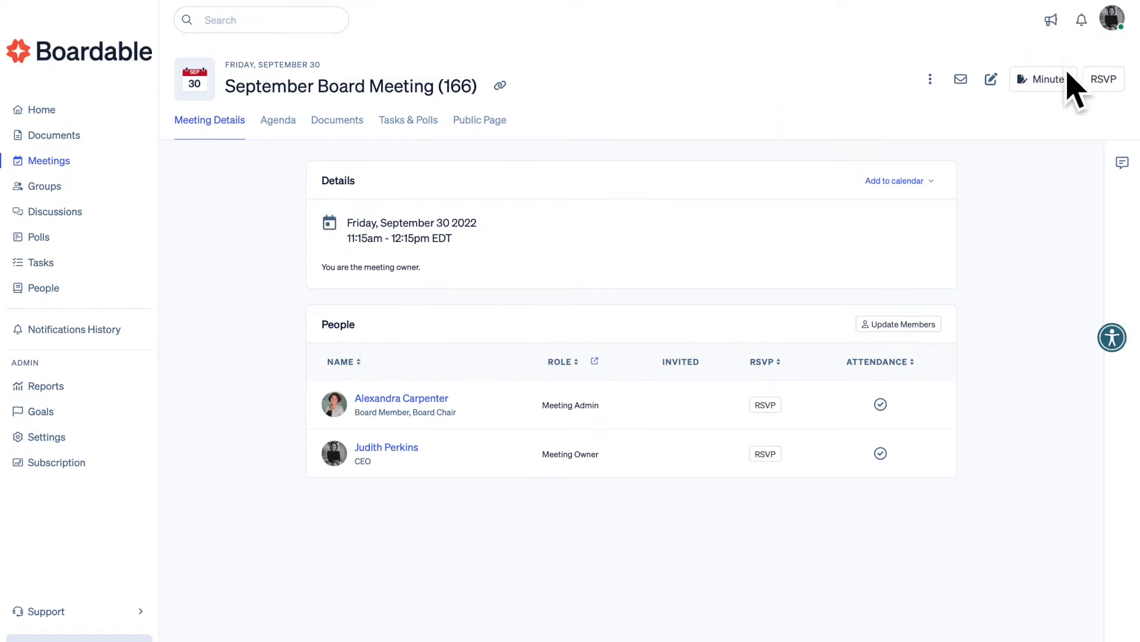
pyautogui.click(1063, 101)
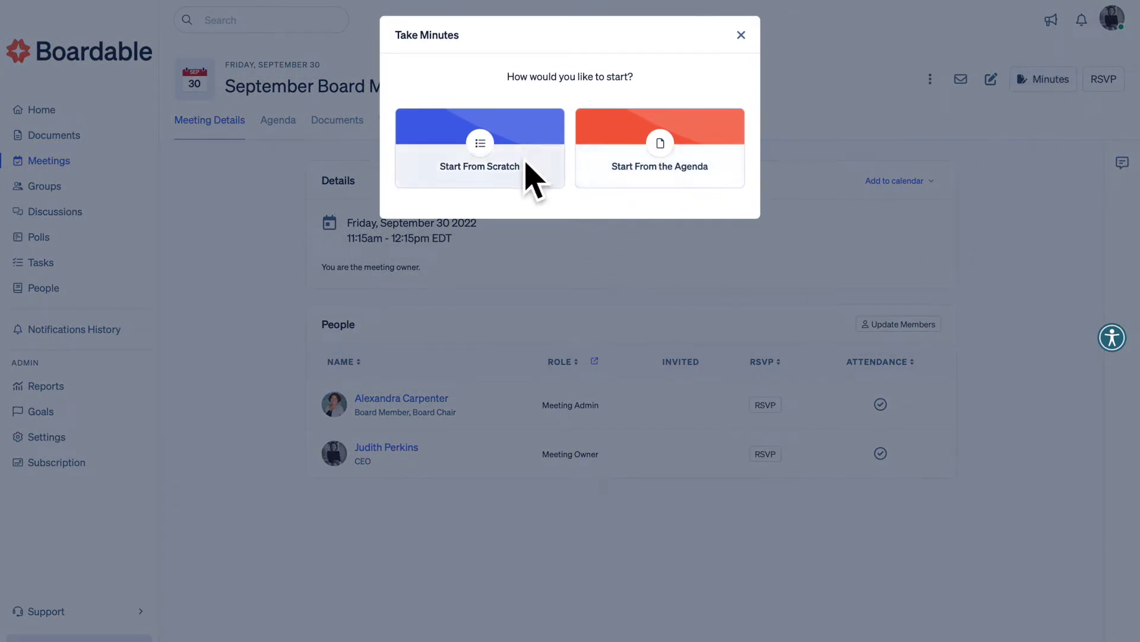
pyautogui.click(643, 173)
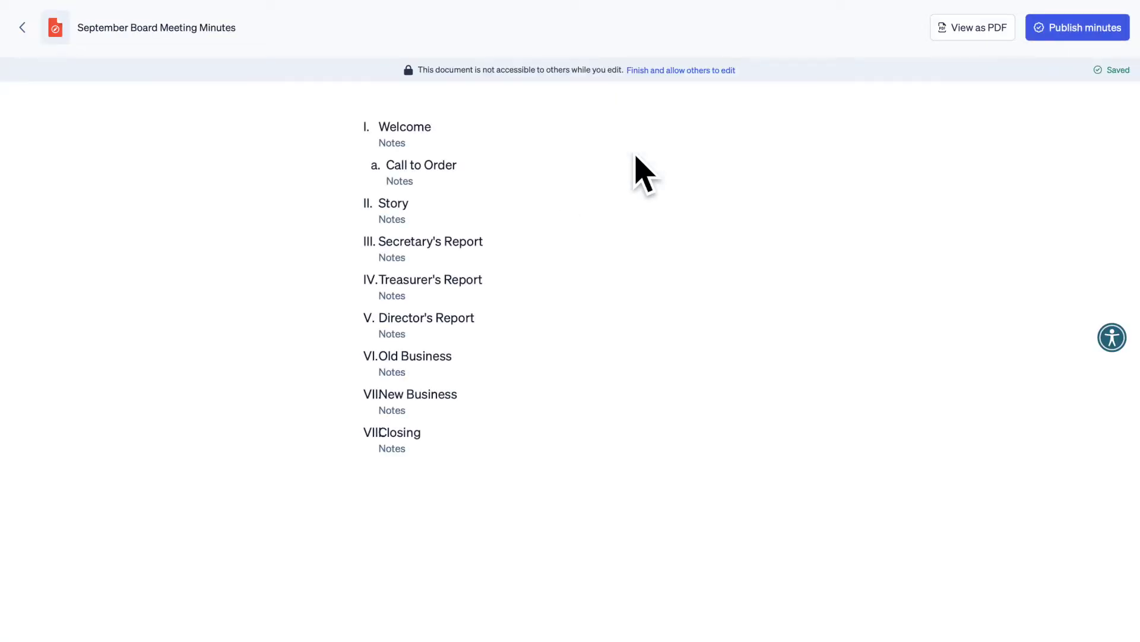
# Browse the block types available to insert under Welcome.
pyautogui.moveTo(404, 127)
pyautogui.click(344, 130)
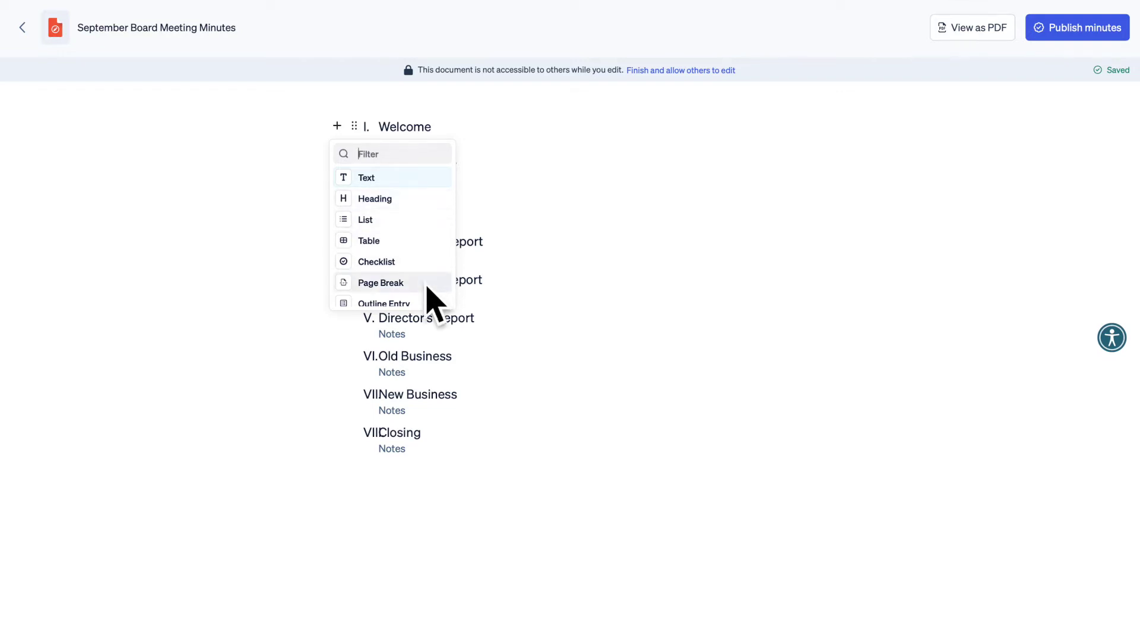
pyautogui.scroll(-2, 426, 304)
pyautogui.scroll(-1, 427, 304)
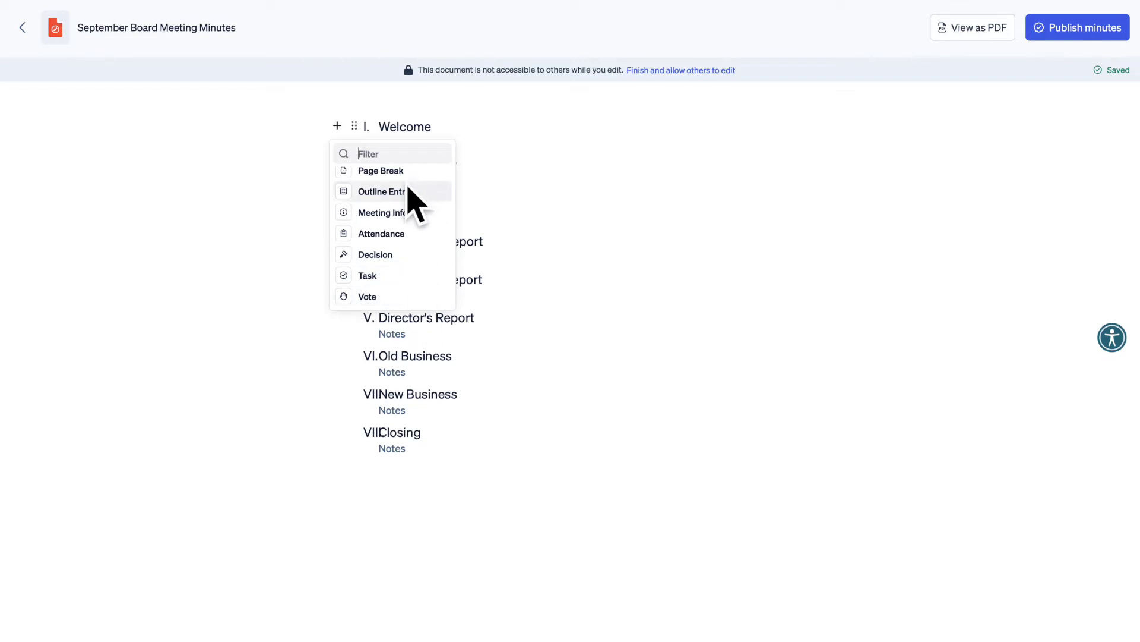
pyautogui.click(477, 143)
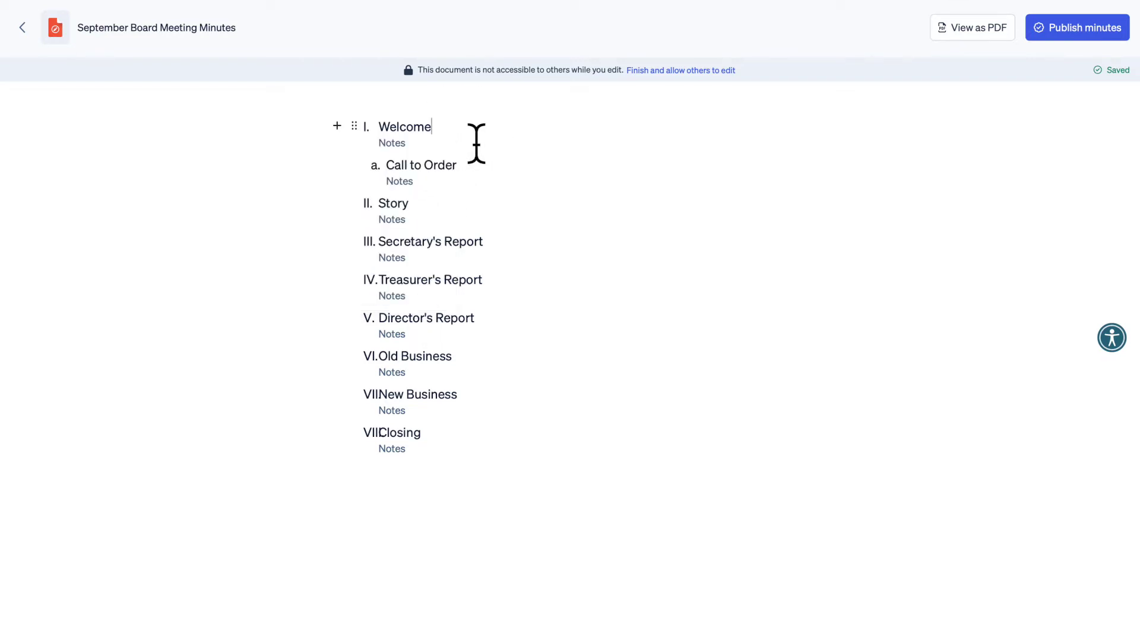
pyautogui.click(337, 126)
# Insert a Meeting Info block below Welcome.
pyautogui.scroll(-2, 387, 248)
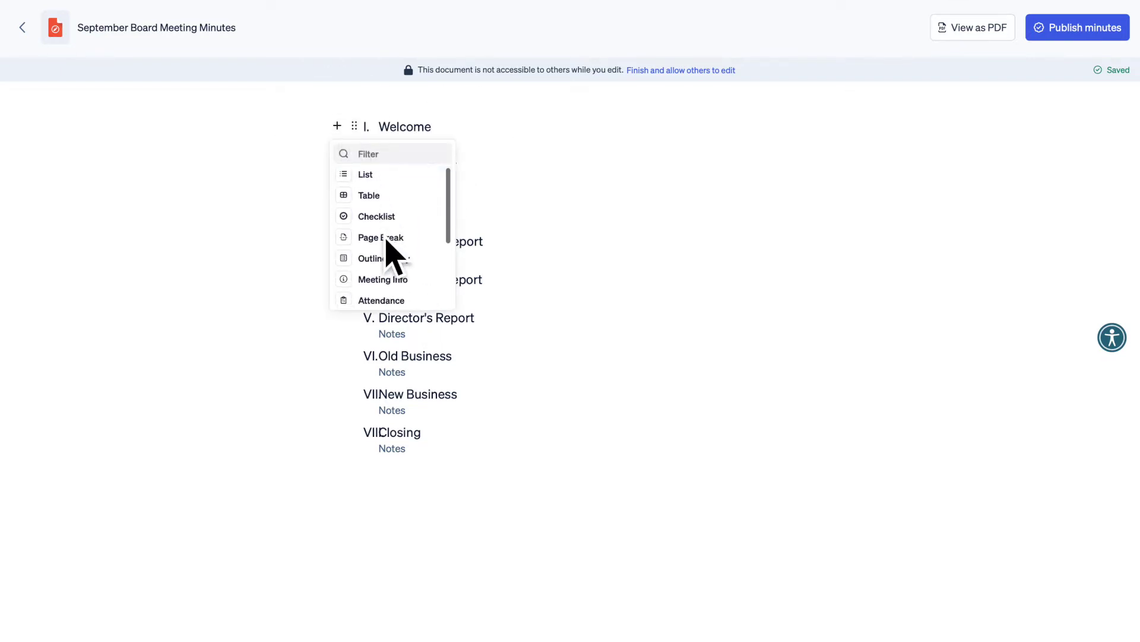
pyautogui.scroll(-2, 386, 247)
pyautogui.click(378, 215)
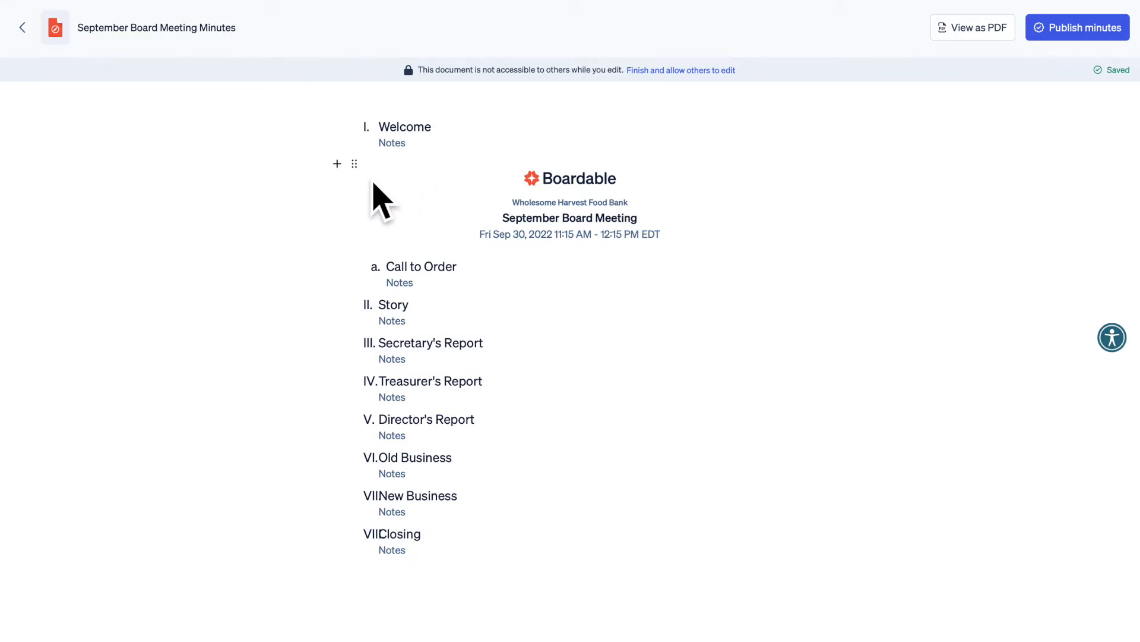
# Move the meeting info header so it sits above Welcome.
pyautogui.moveTo(355, 165); pyautogui.dragTo(368, 134)
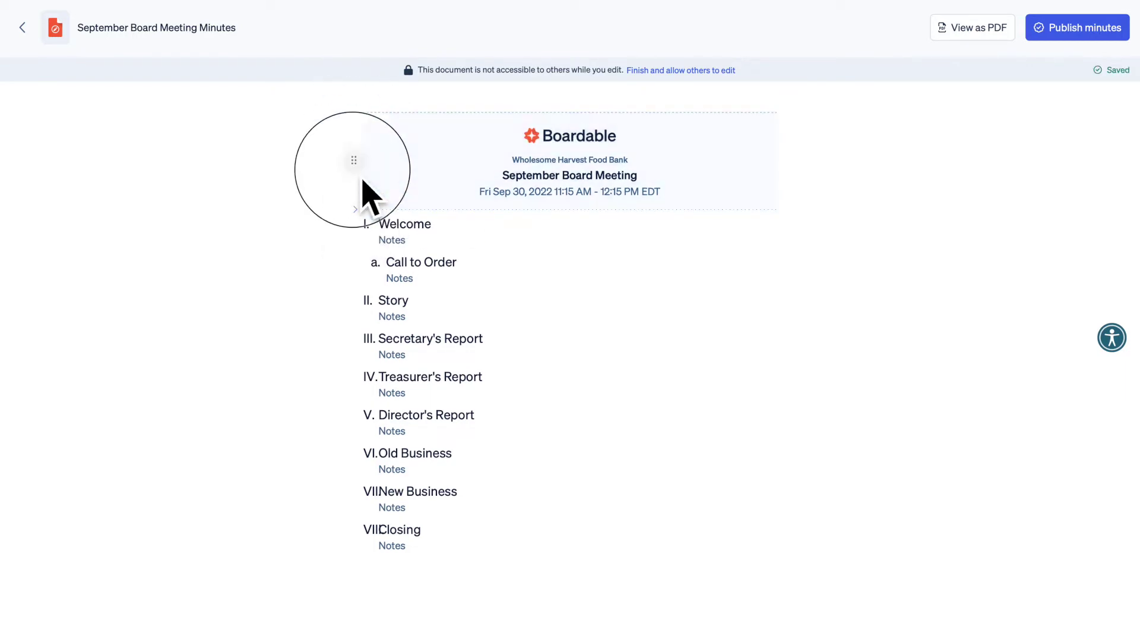
pyautogui.moveTo(363, 181); pyautogui.dragTo(374, 255)
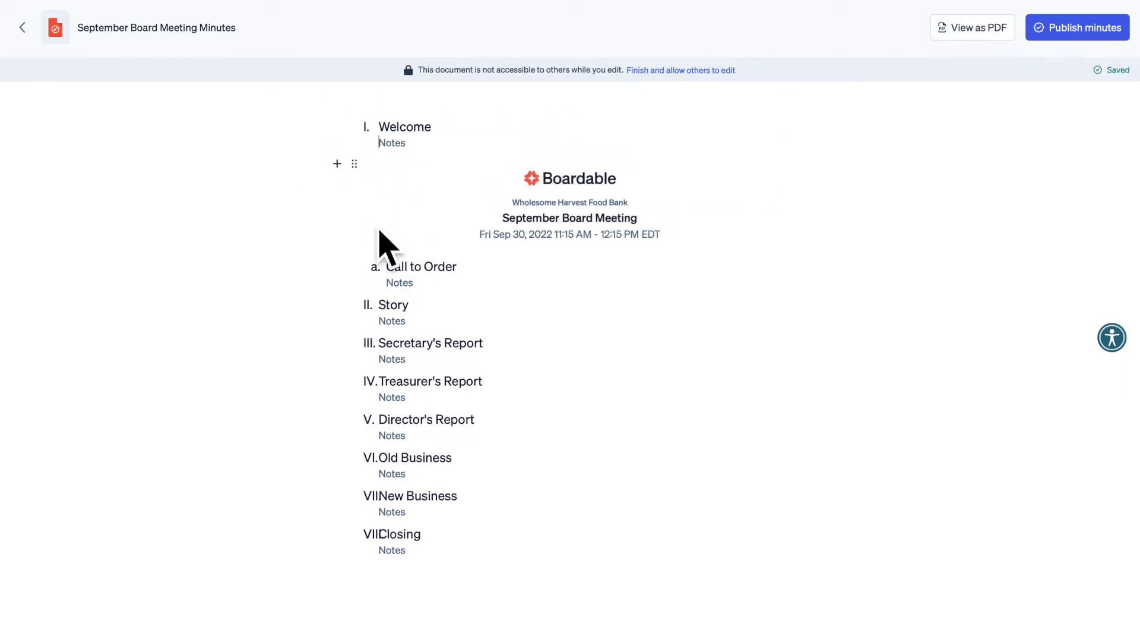
pyautogui.click(365, 186)
pyautogui.click(343, 189)
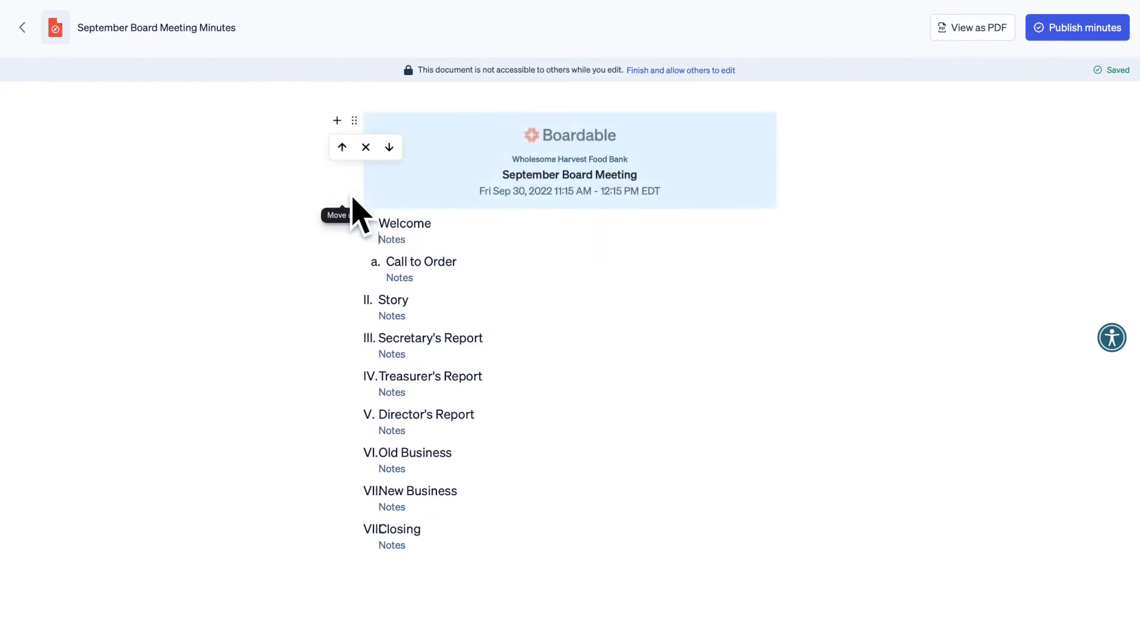
pyautogui.click(381, 241)
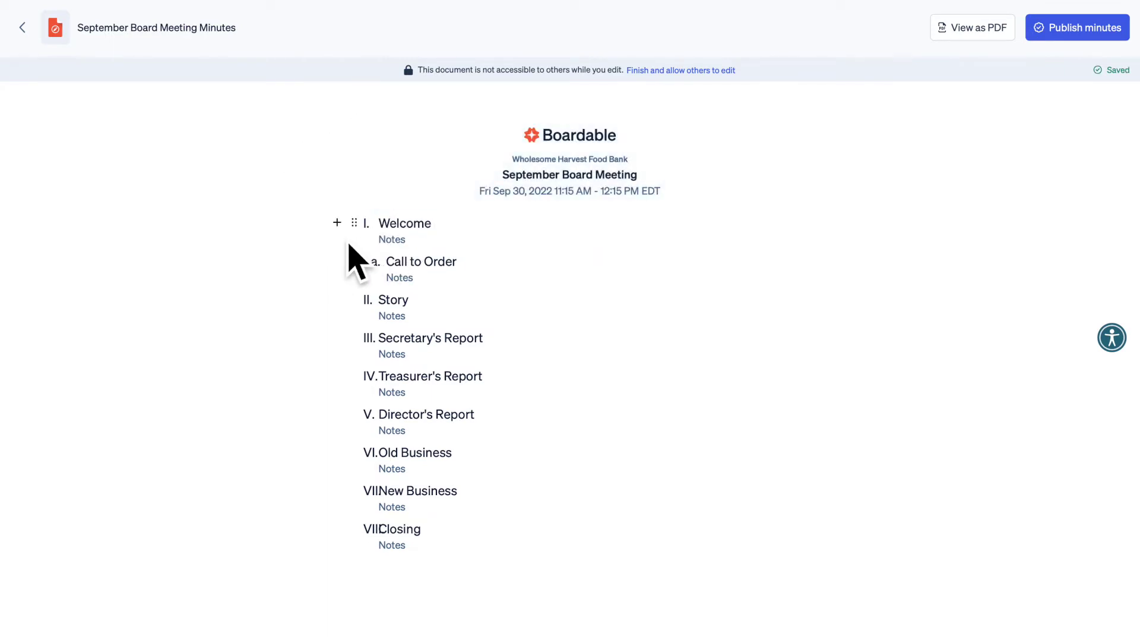
pyautogui.click(336, 222)
pyautogui.scroll(-3, 382, 332)
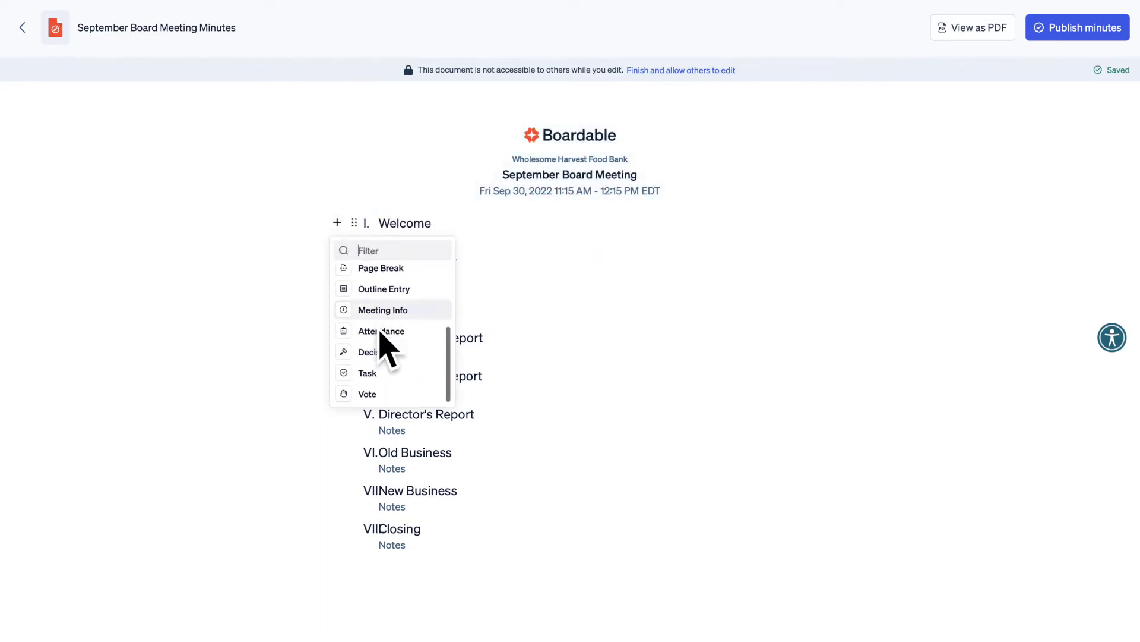
pyautogui.click(381, 331)
pyautogui.click(723, 294)
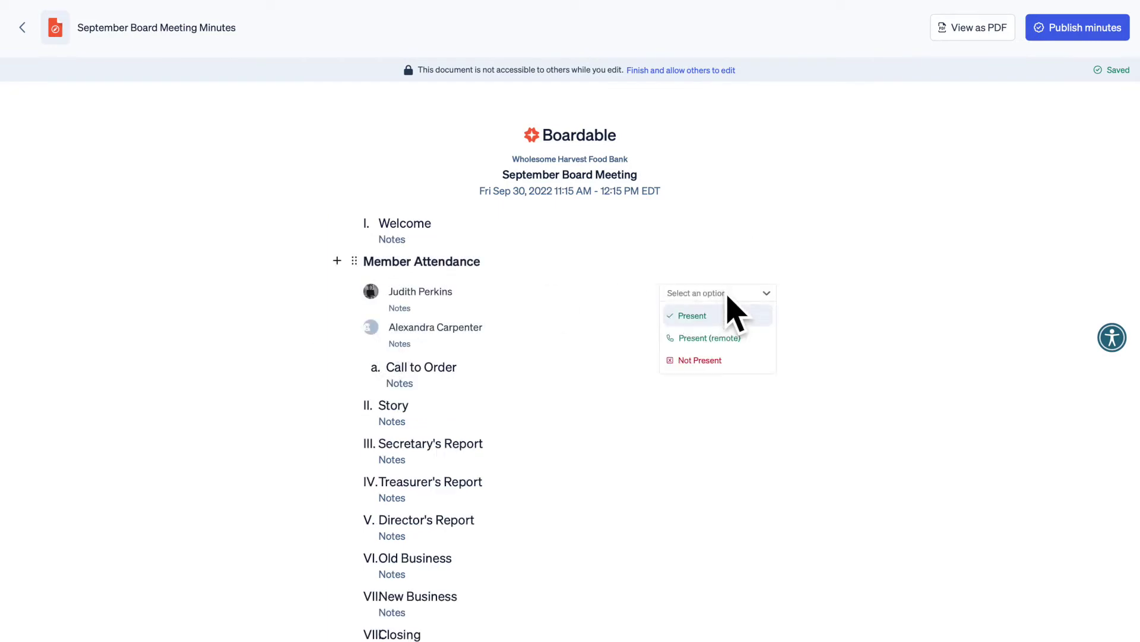
pyautogui.click(737, 337)
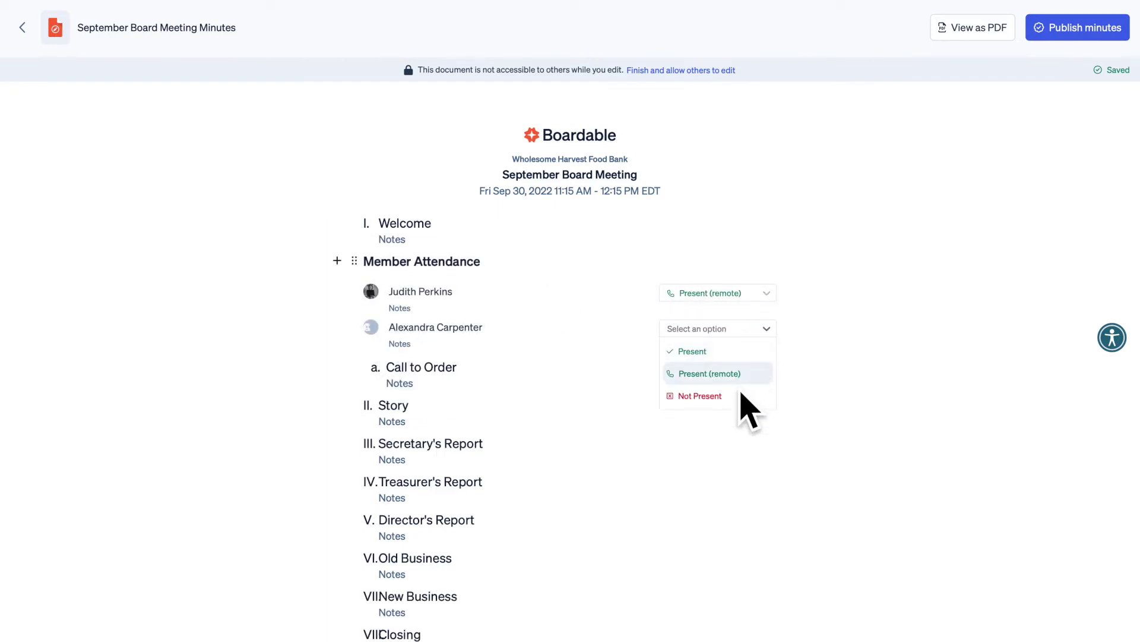
pyautogui.click(736, 396)
pyautogui.write('She had a migraine')
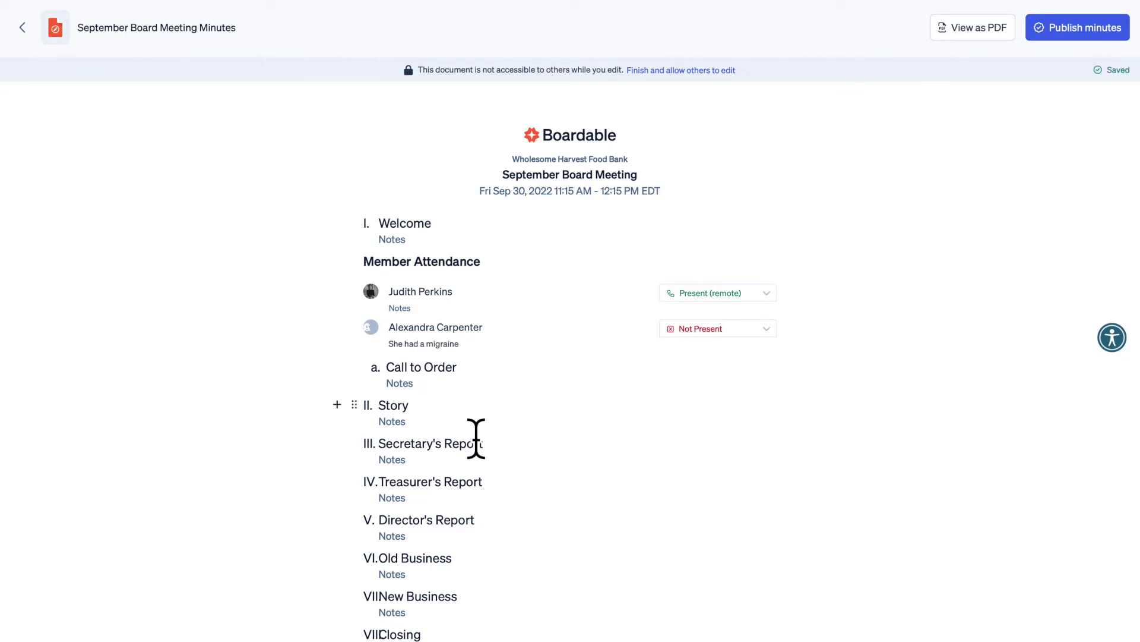
# Add a text block 'This is an additional note' under Secretary's Report.
pyautogui.scroll(-2, 476, 439)
pyautogui.scroll(-2, 475, 438)
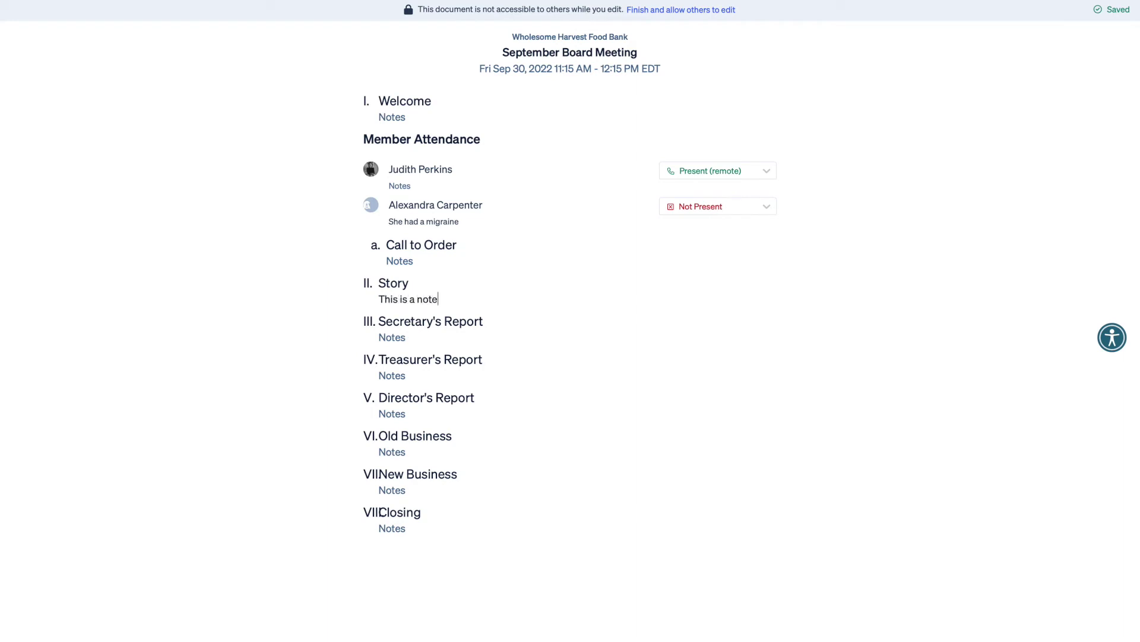
pyautogui.click(337, 321)
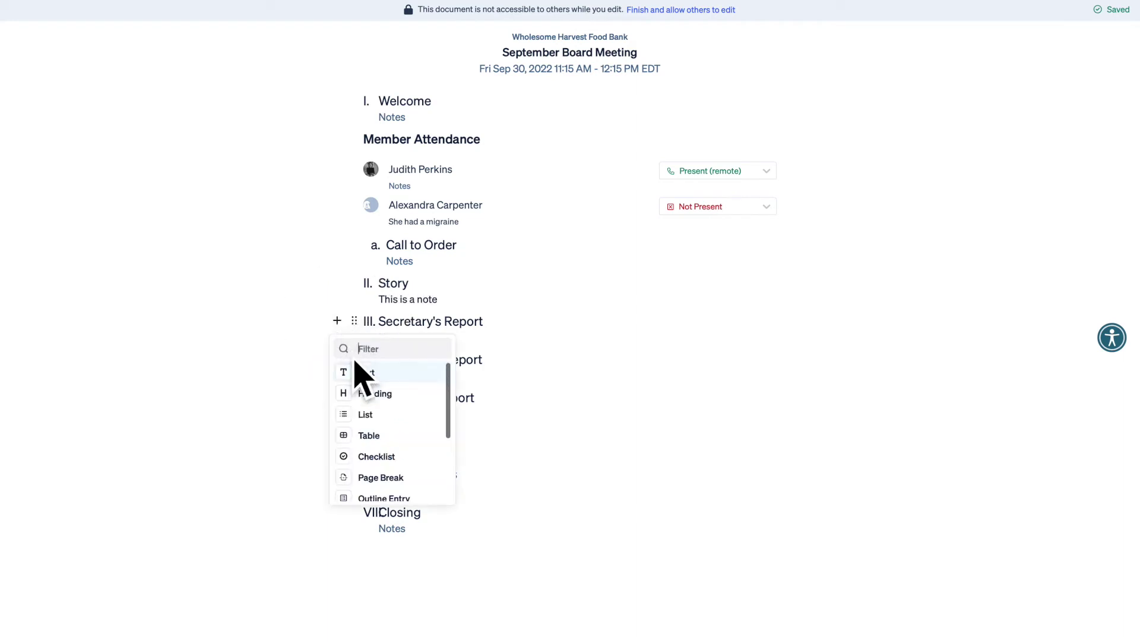
pyautogui.click(356, 371)
pyautogui.write('This is an additional note')
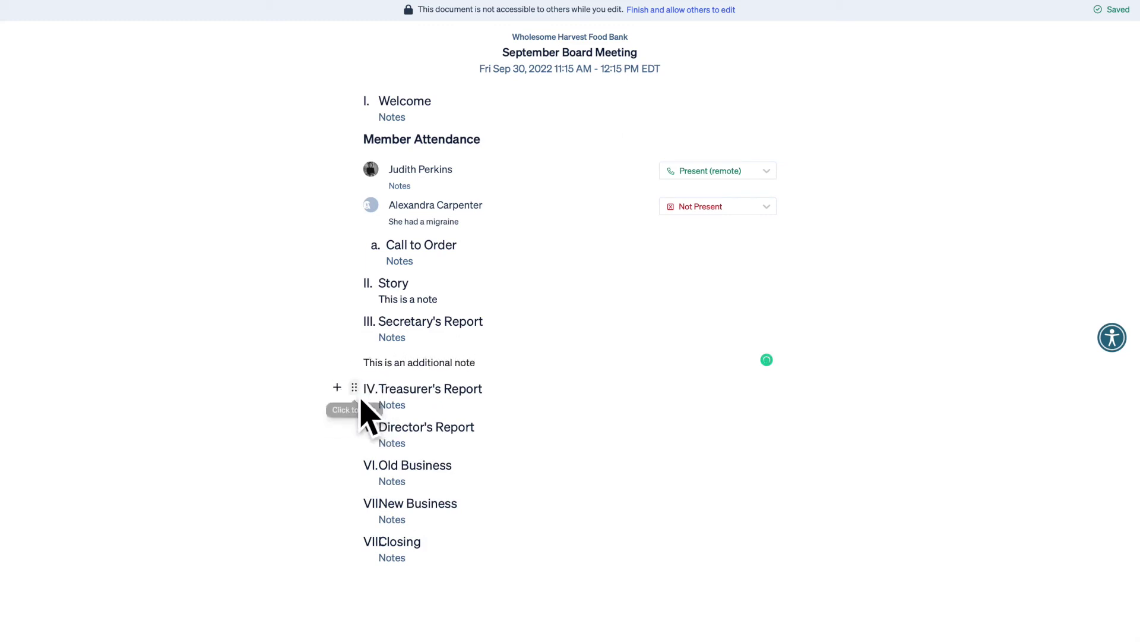
pyautogui.click(340, 389)
# Add a bulleted list of 'item 1' and 'item 2' under Treasurer's Report.
pyautogui.click(372, 478)
pyautogui.moveTo(426, 447)
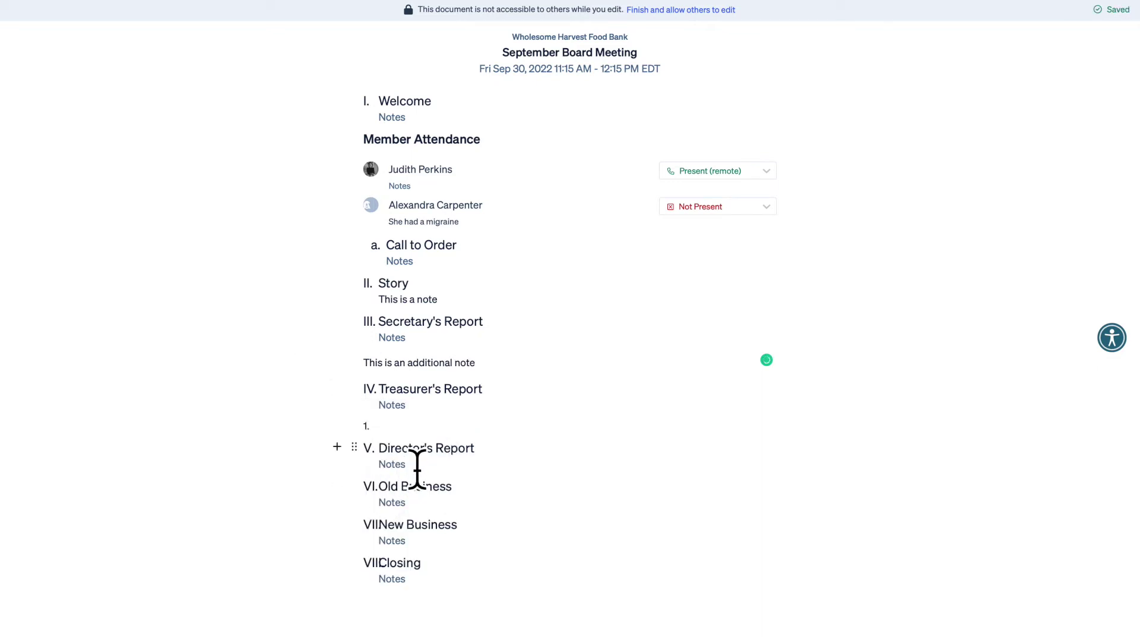
pyautogui.write('item 1')
pyautogui.press('Return')
pyautogui.write('item 2')
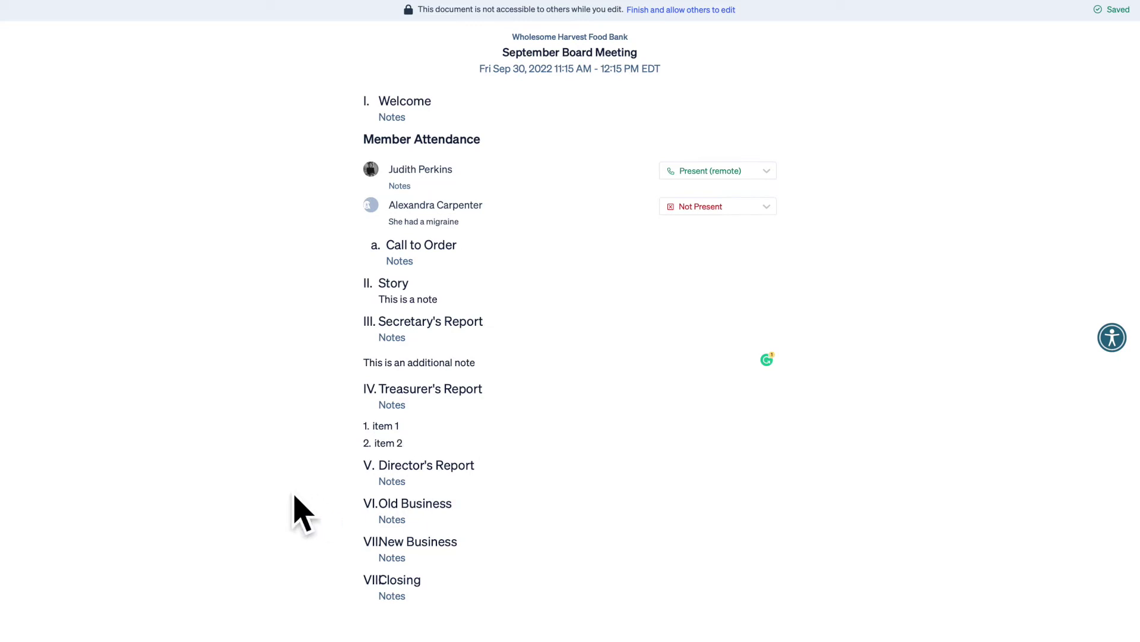
pyautogui.click(354, 425)
pyautogui.click(349, 452)
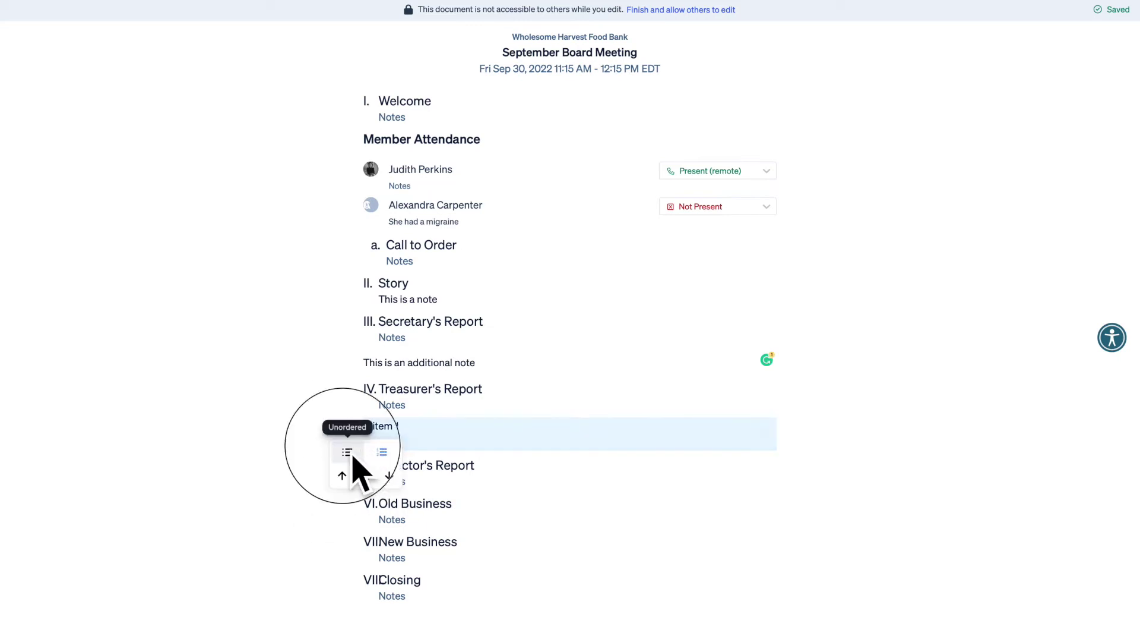
pyautogui.click(480, 457)
pyautogui.scroll(-2, 482, 463)
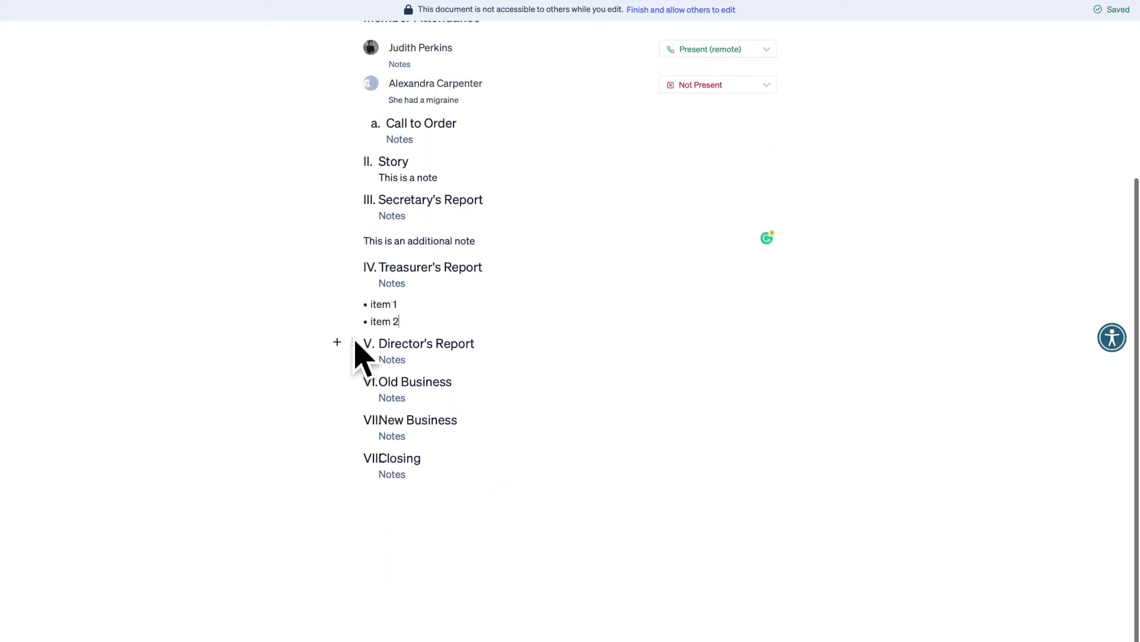
pyautogui.click(337, 343)
# Insert a task named 'task' below Director's Report.
pyautogui.scroll(-2, 385, 448)
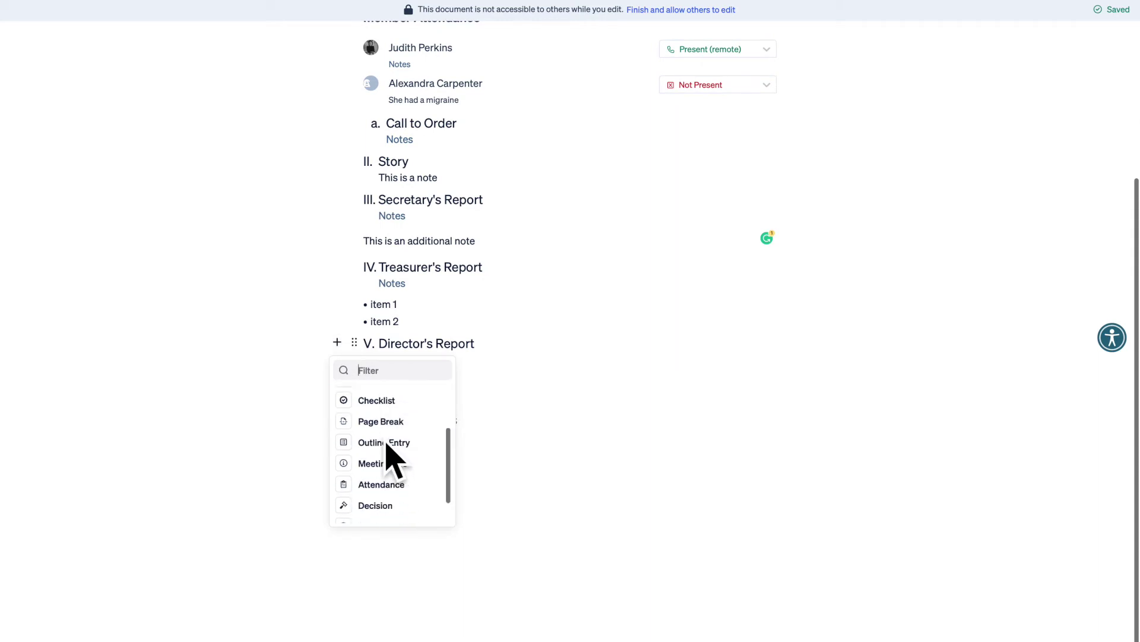
pyautogui.scroll(-1, 382, 497)
pyautogui.click(382, 492)
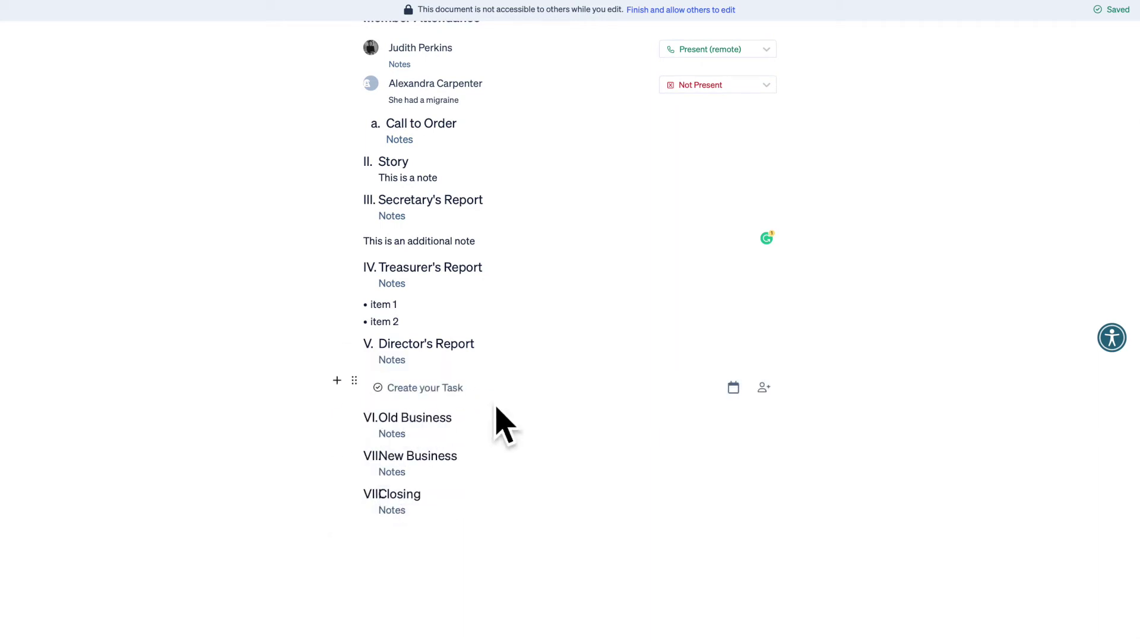
pyautogui.write('task')
# Assign the task to a board member and make it due Fri, Sep 16.
pyautogui.click(779, 391)
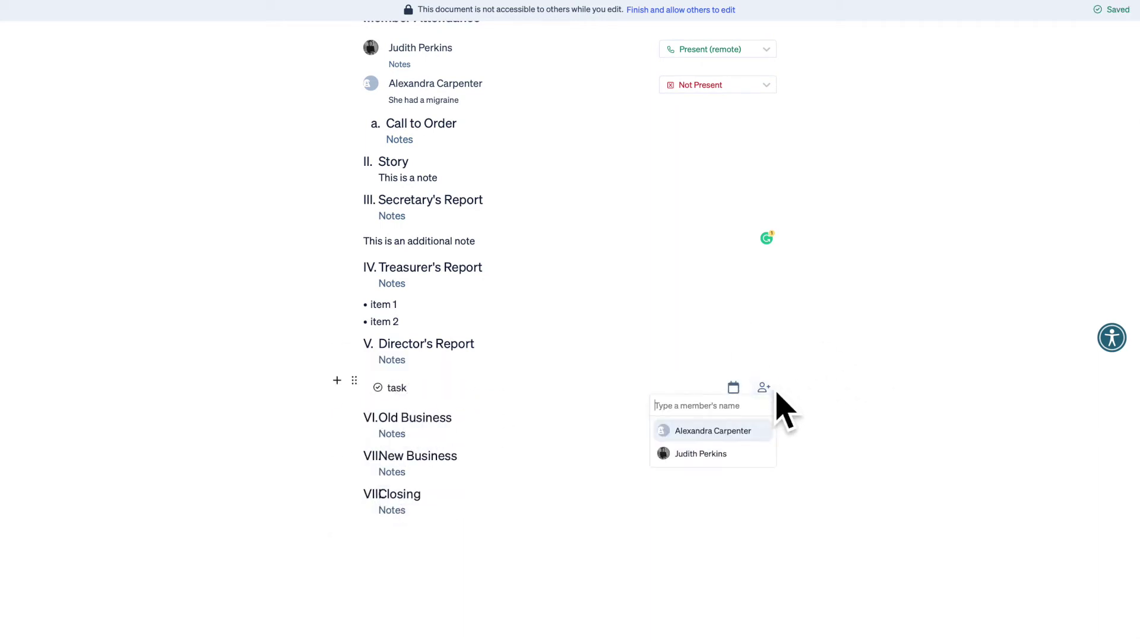
pyautogui.click(731, 430)
pyautogui.click(731, 389)
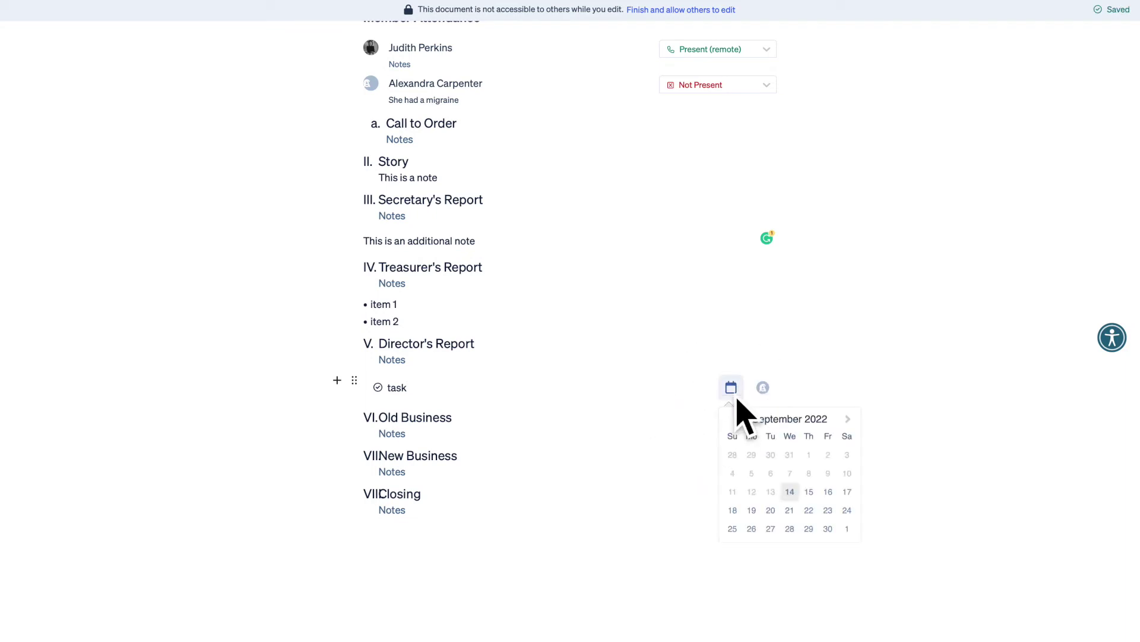
pyautogui.click(810, 489)
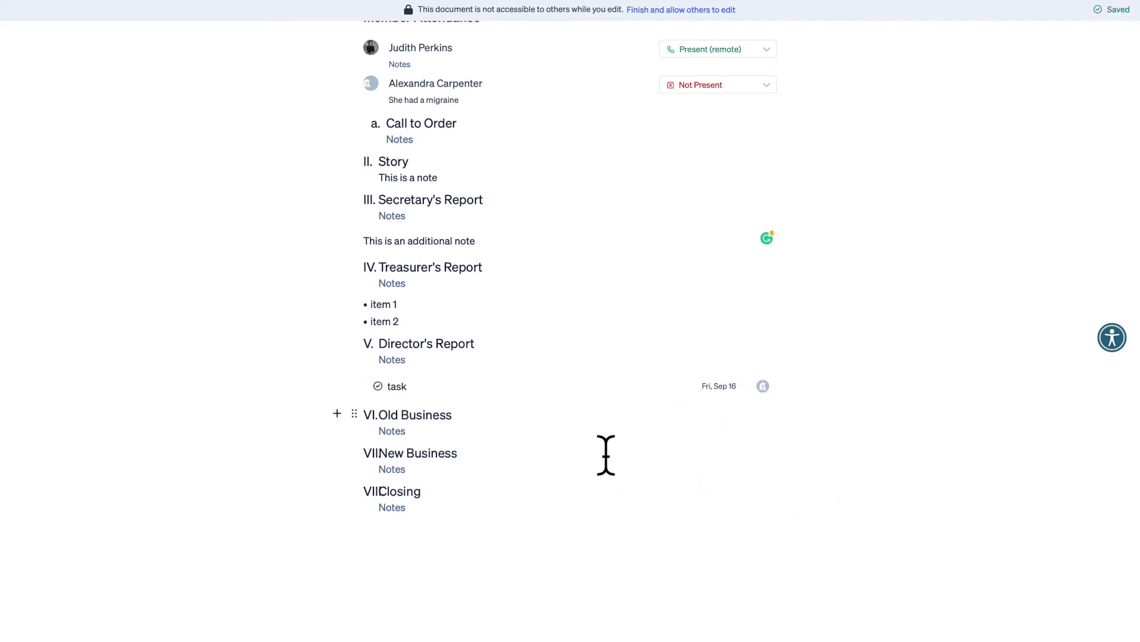
# Record the decision 'this decision was made' under Old Business.
pyautogui.scroll(-1, 606, 454)
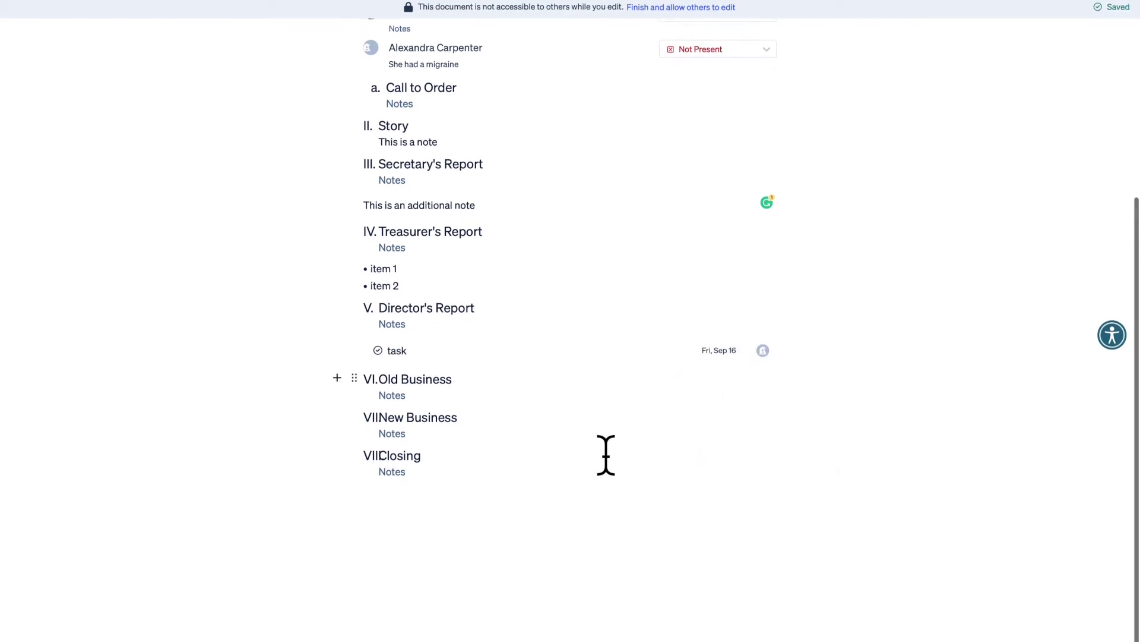
pyautogui.click(337, 381)
pyautogui.scroll(-3, 387, 501)
pyautogui.scroll(-2, 383, 505)
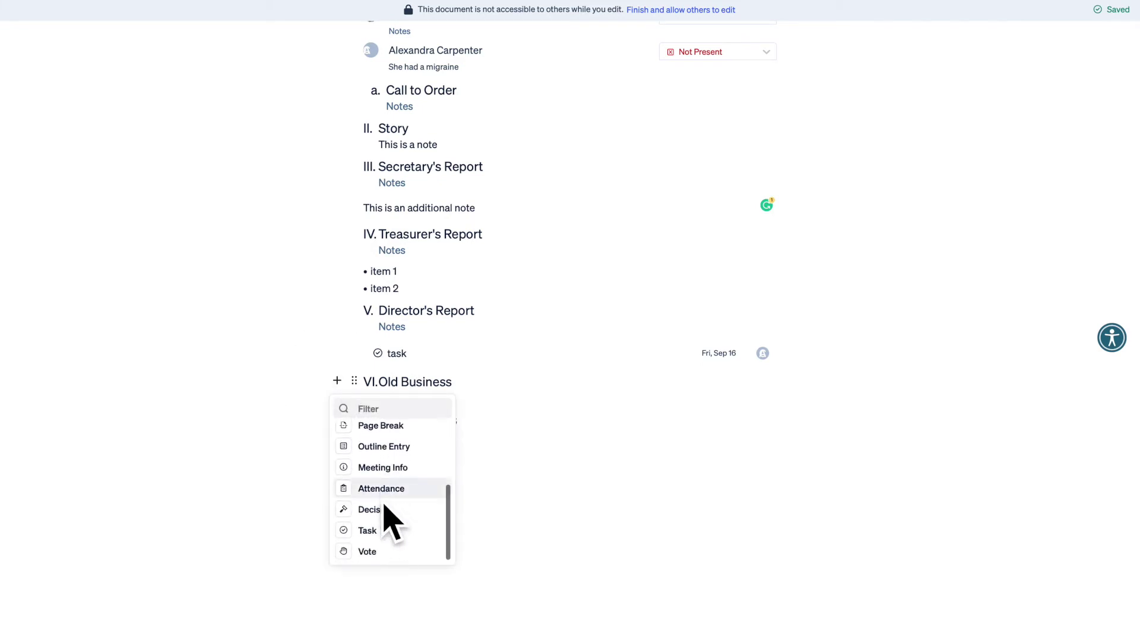
pyautogui.click(383, 512)
pyautogui.write('this decision was made')
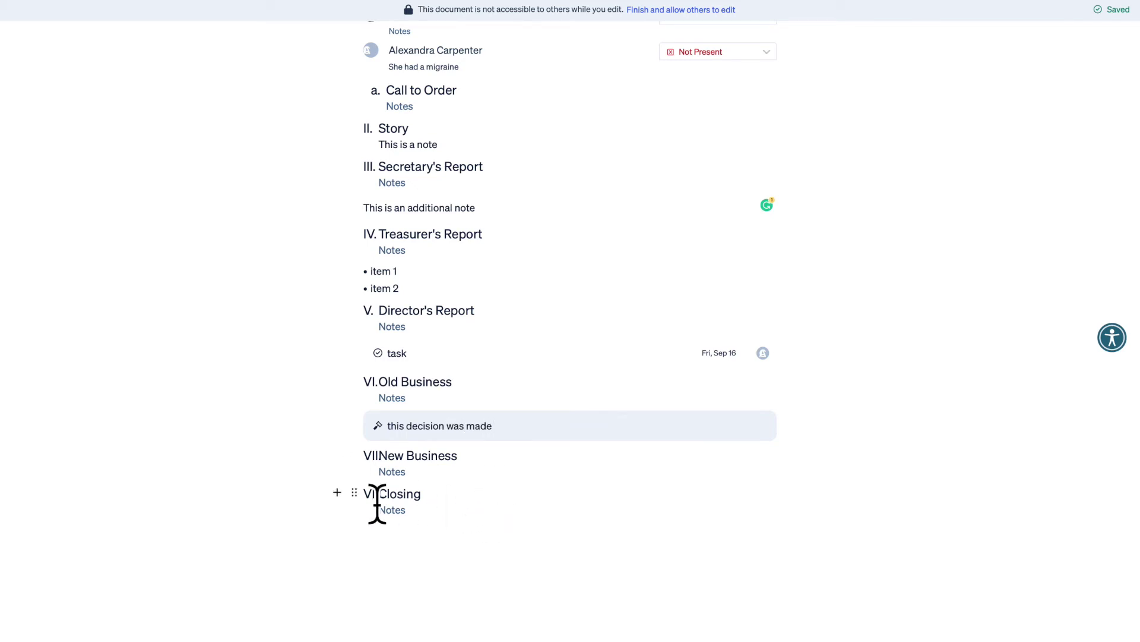
# Add a 'Voting topic' text line under New Business.
pyautogui.click(336, 454)
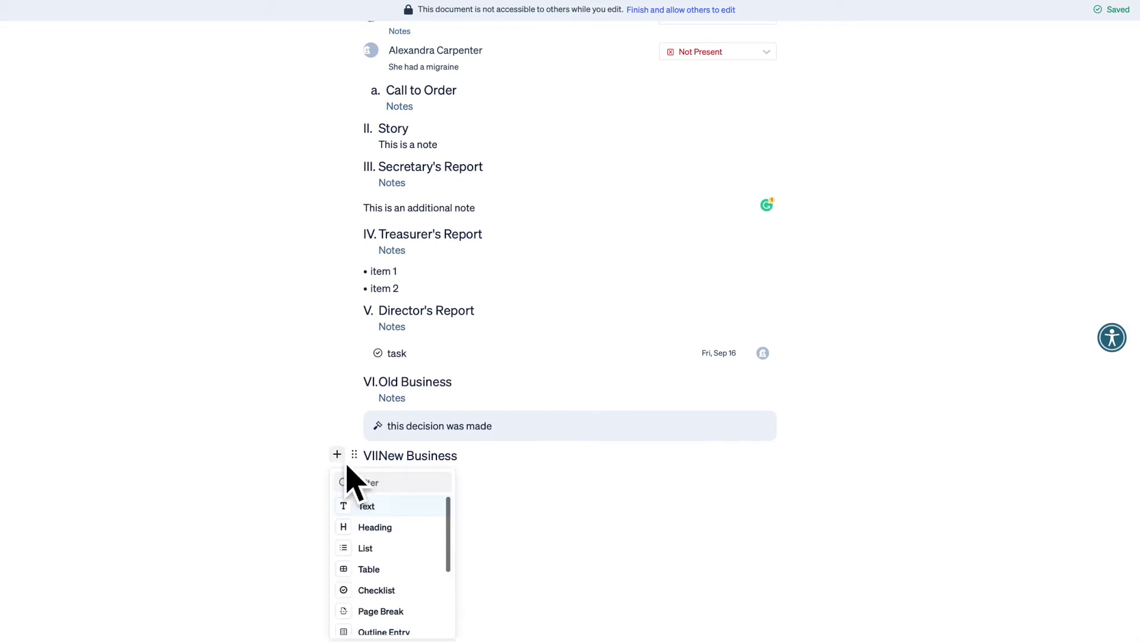
pyautogui.click(373, 510)
pyautogui.write('Voting topic')
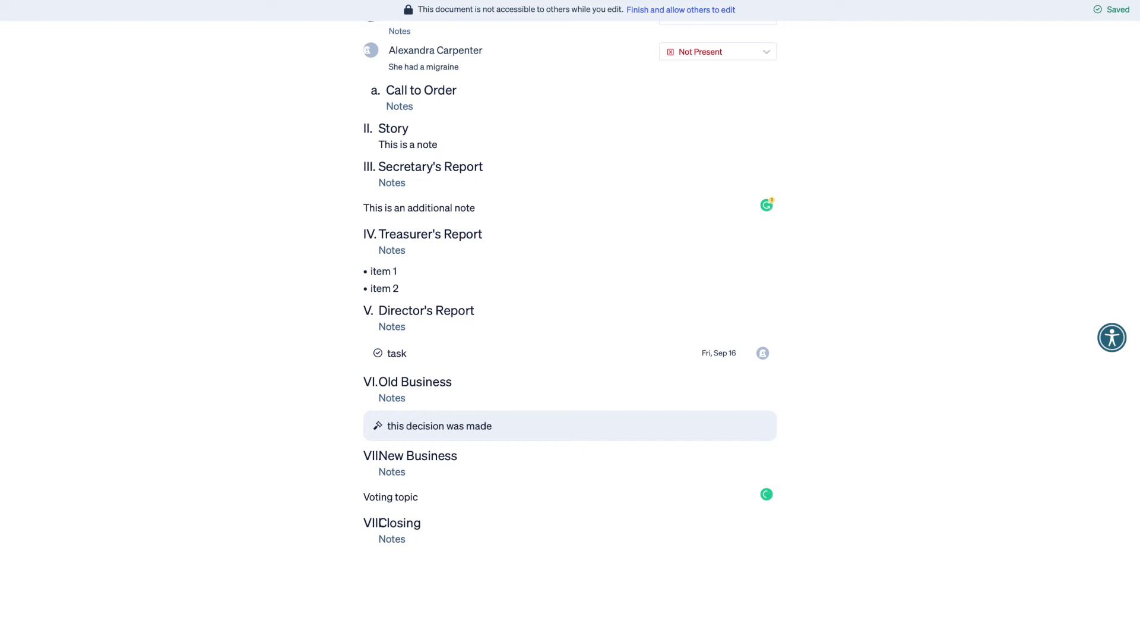
pyautogui.press('Return')
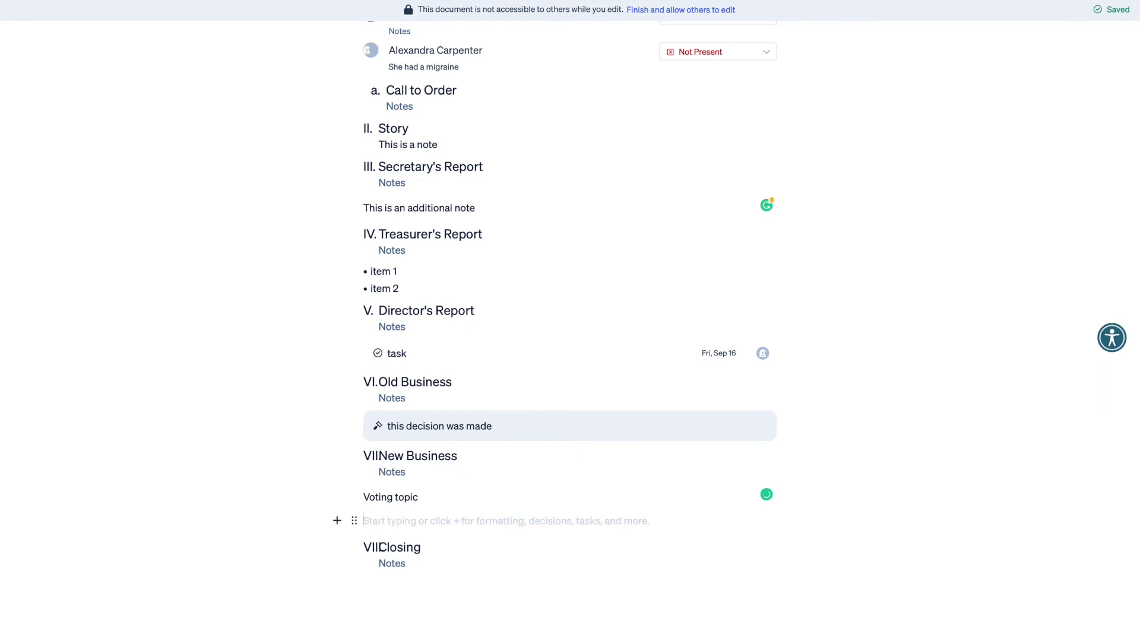
# Insert a Member Votes block and record a No vote for the first member.
pyautogui.click(337, 521)
pyautogui.scroll(-3, 395, 496)
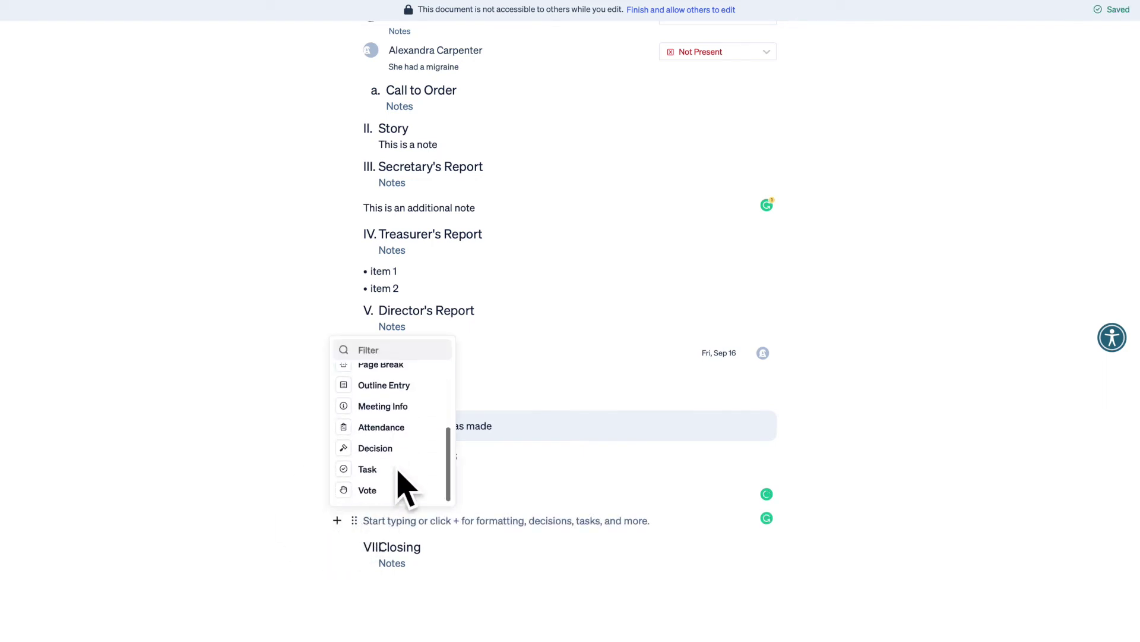
pyautogui.click(386, 490)
pyautogui.click(671, 557)
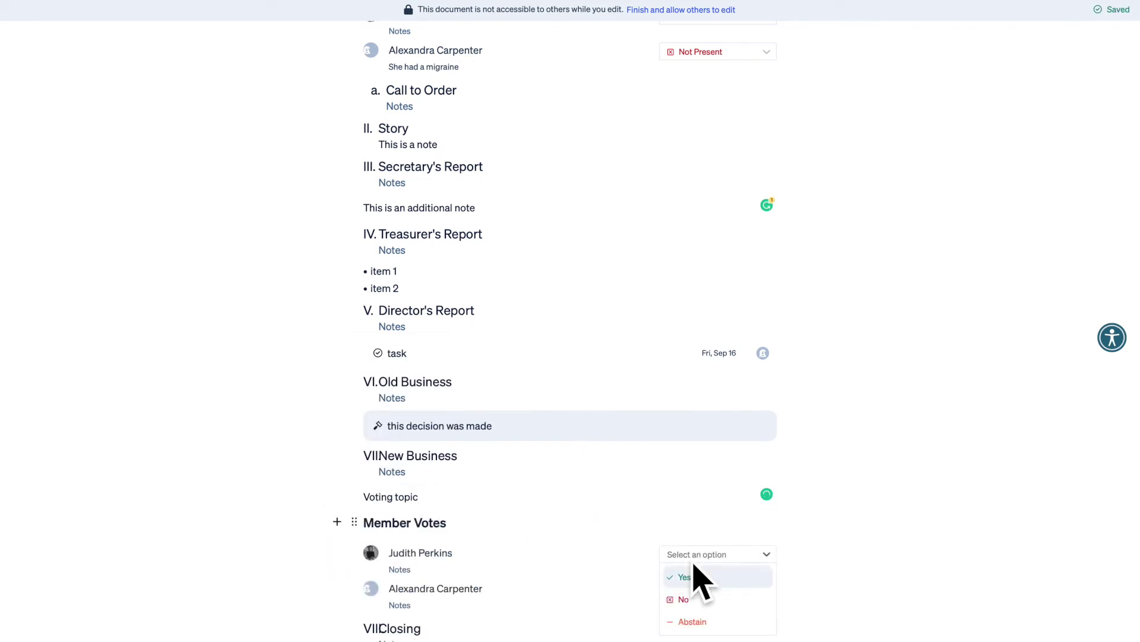
pyautogui.click(701, 596)
# Add a new outline entry 'Pre-closing' above Closing.
pyautogui.scroll(-3, 658, 442)
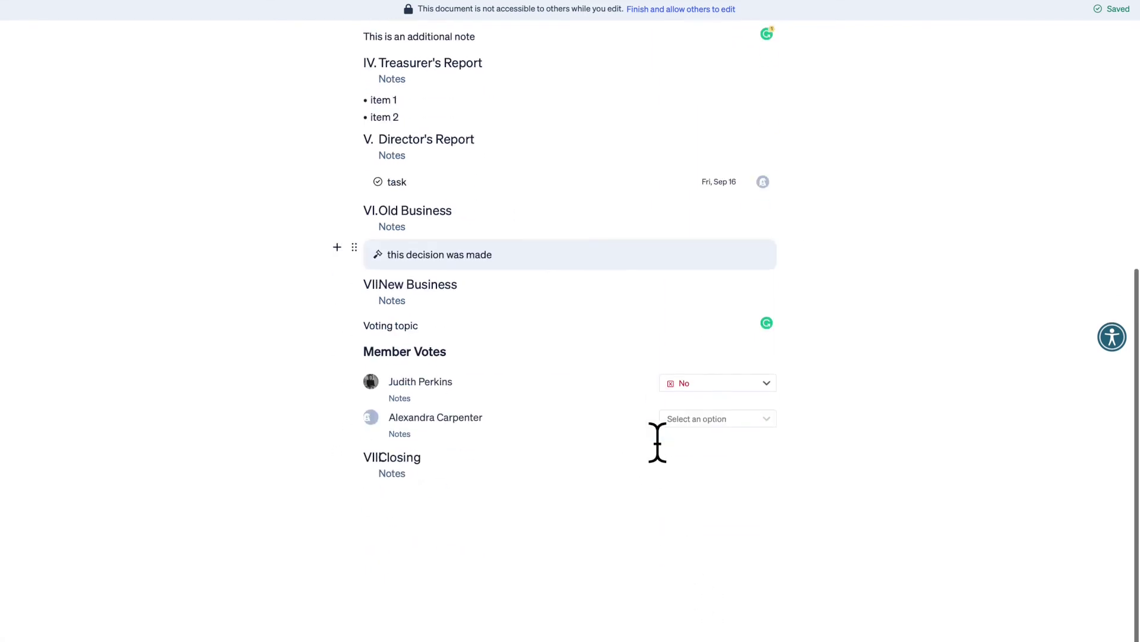
pyautogui.click(338, 352)
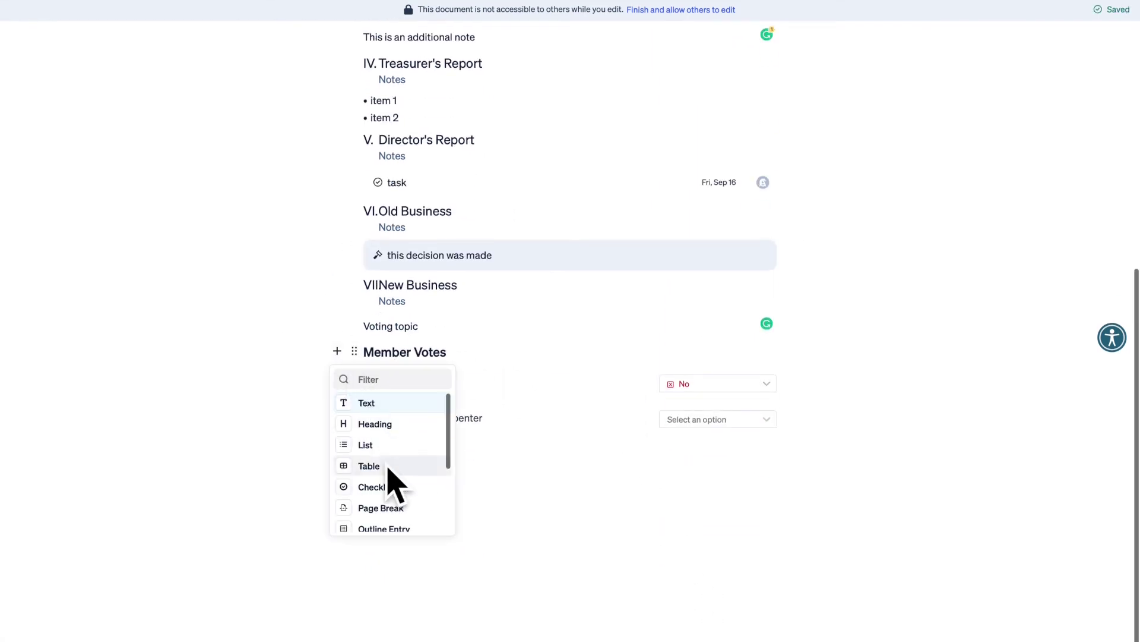
pyautogui.scroll(-3, 394, 475)
pyautogui.click(387, 437)
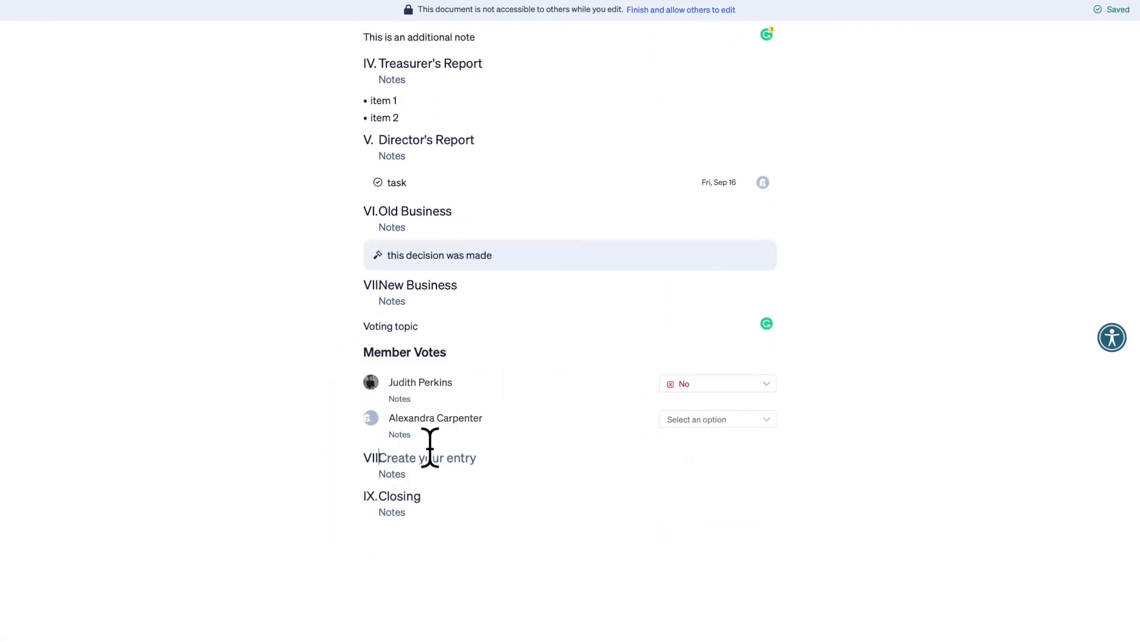
pyautogui.write('Pre-closing')
# Add a smaller-level 'Heading' block below Pre-closing.
pyautogui.click(337, 457)
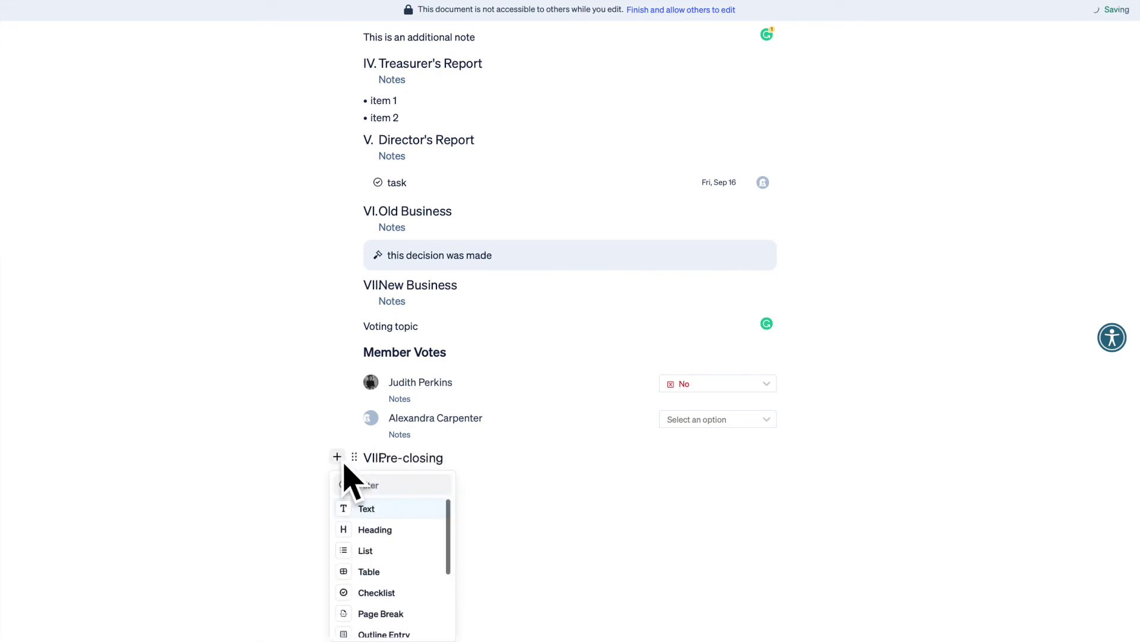
pyautogui.click(376, 529)
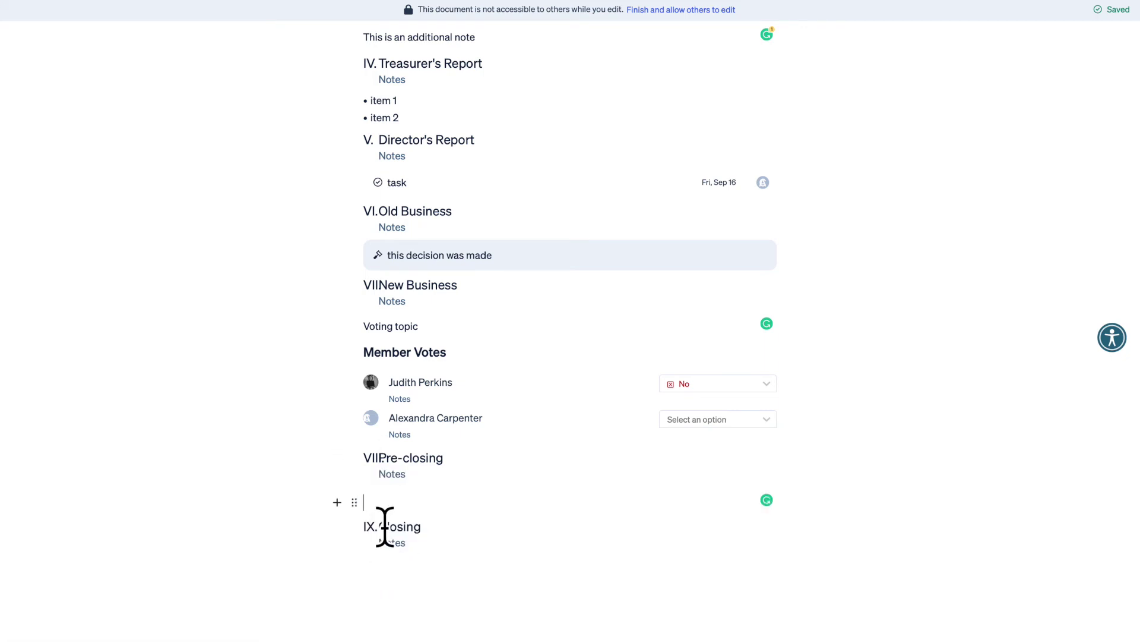
pyautogui.write('Heading')
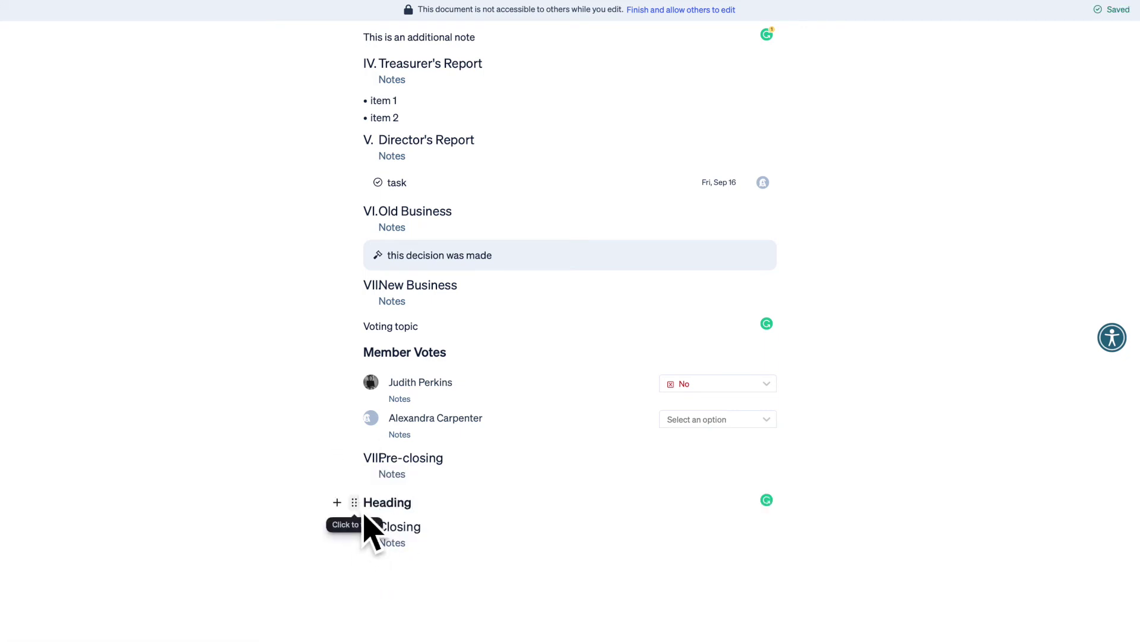
pyautogui.click(359, 511)
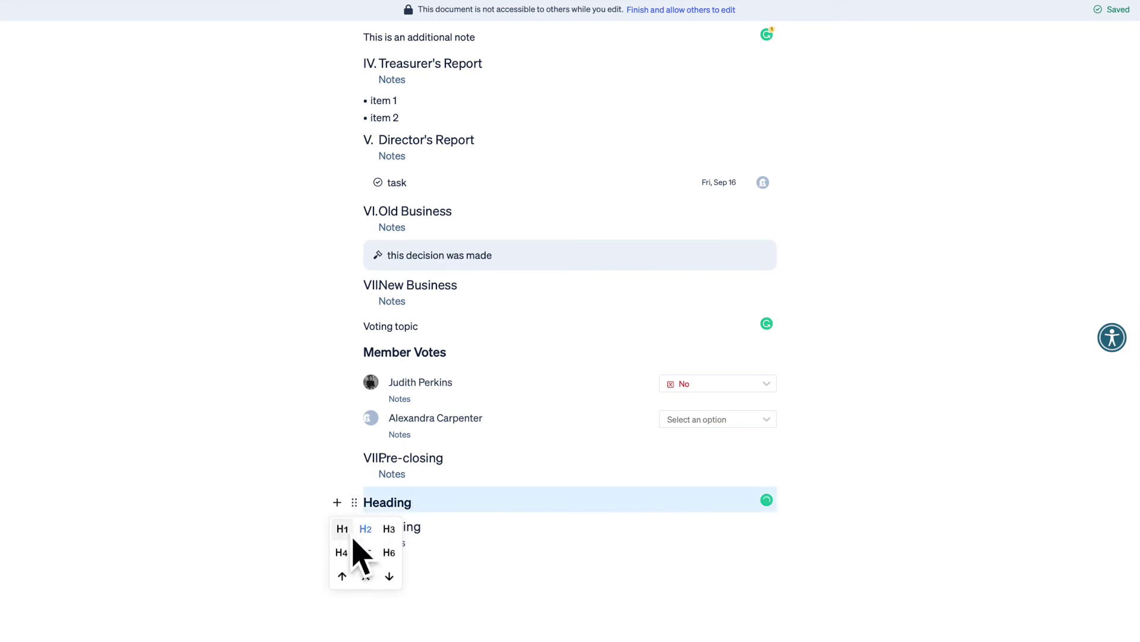
pyautogui.click(394, 535)
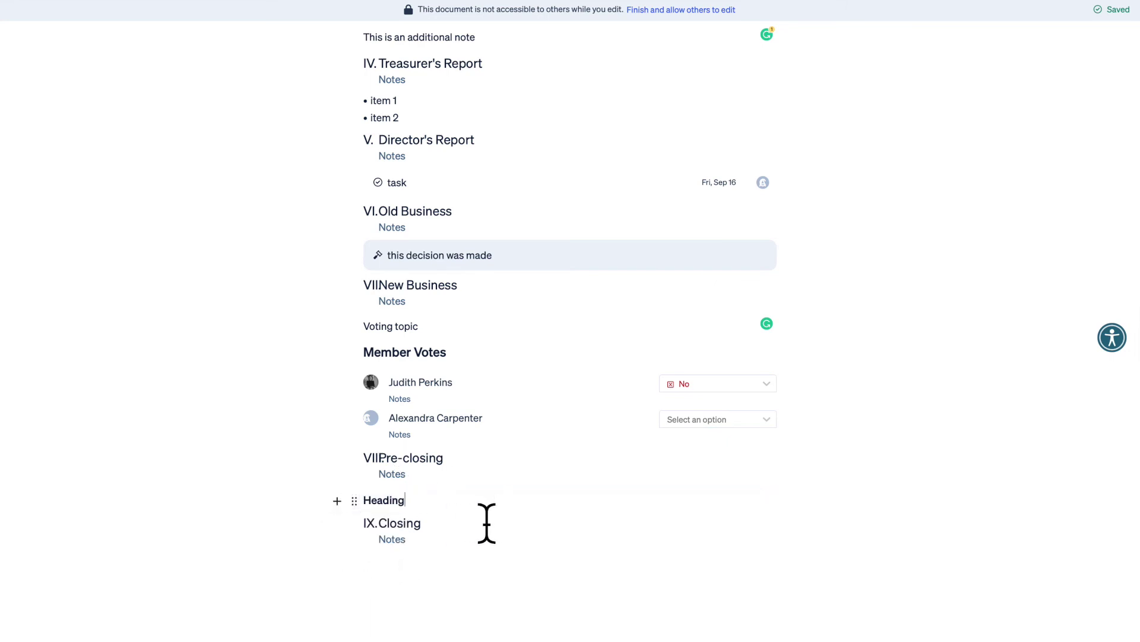
# Move the trial heading block up two places, then delete it.
pyautogui.scroll(-2, 484, 523)
pyautogui.click(356, 437)
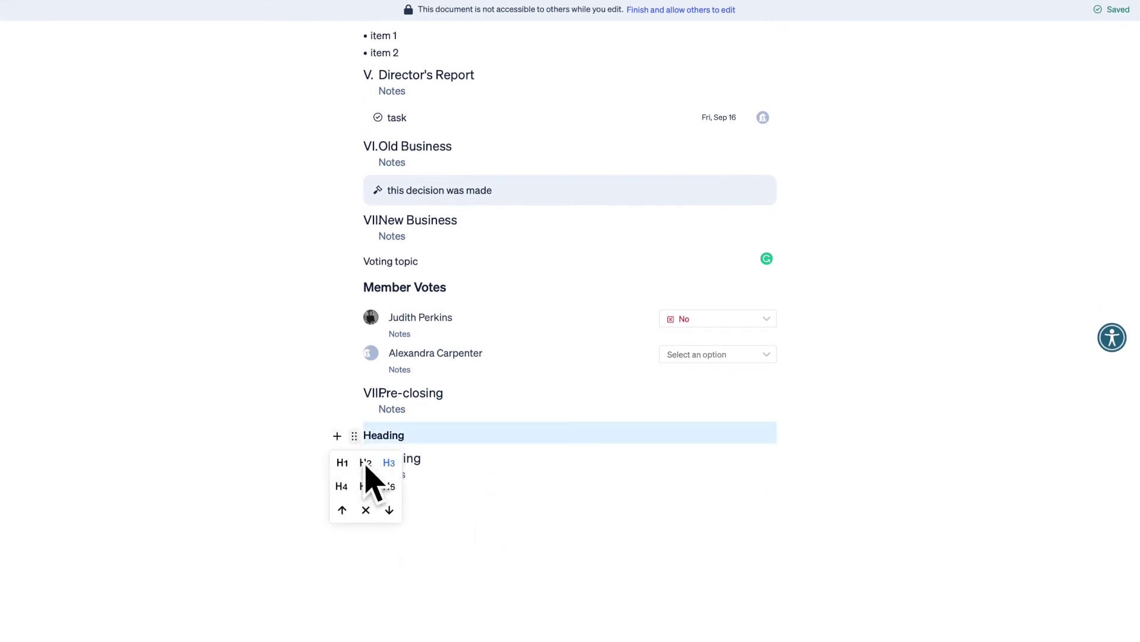
pyautogui.click(344, 511)
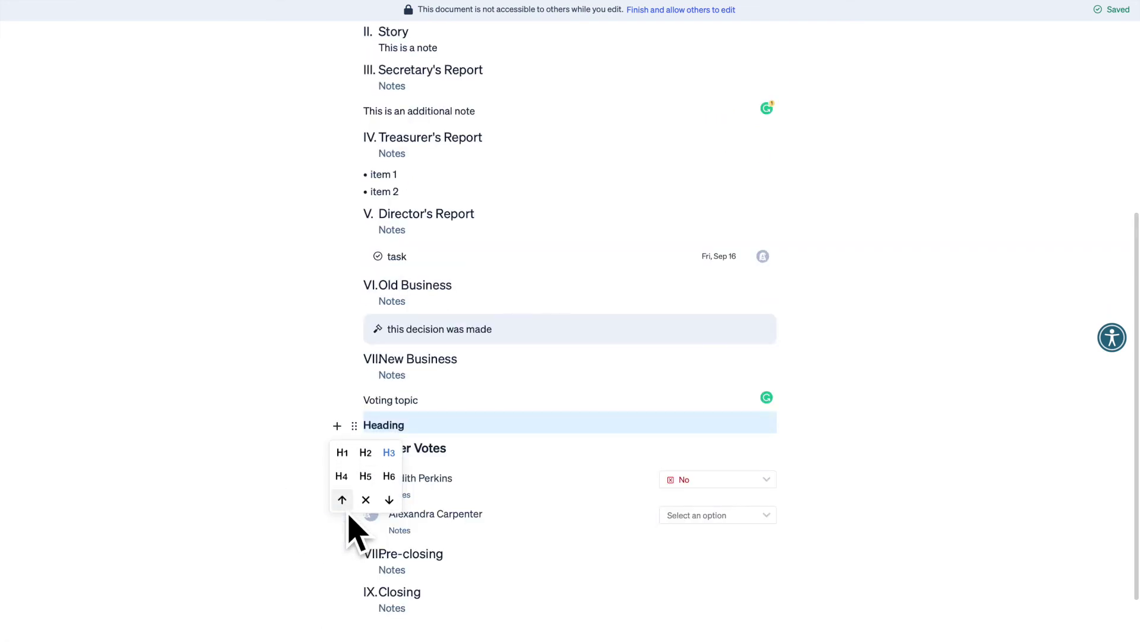
pyautogui.click(344, 505)
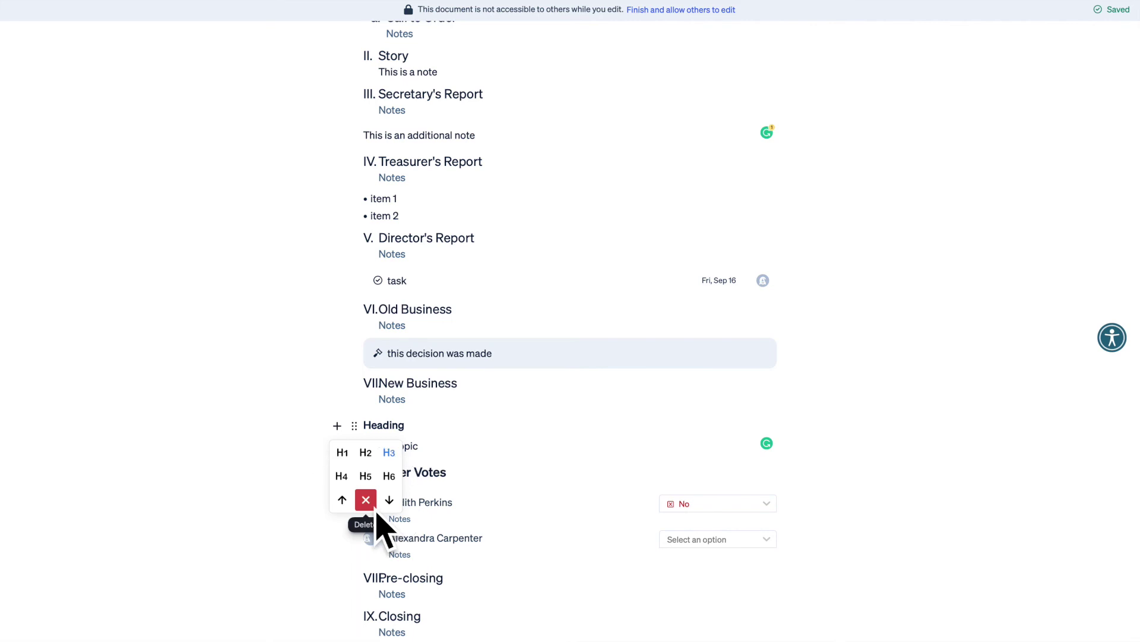
pyautogui.click(373, 507)
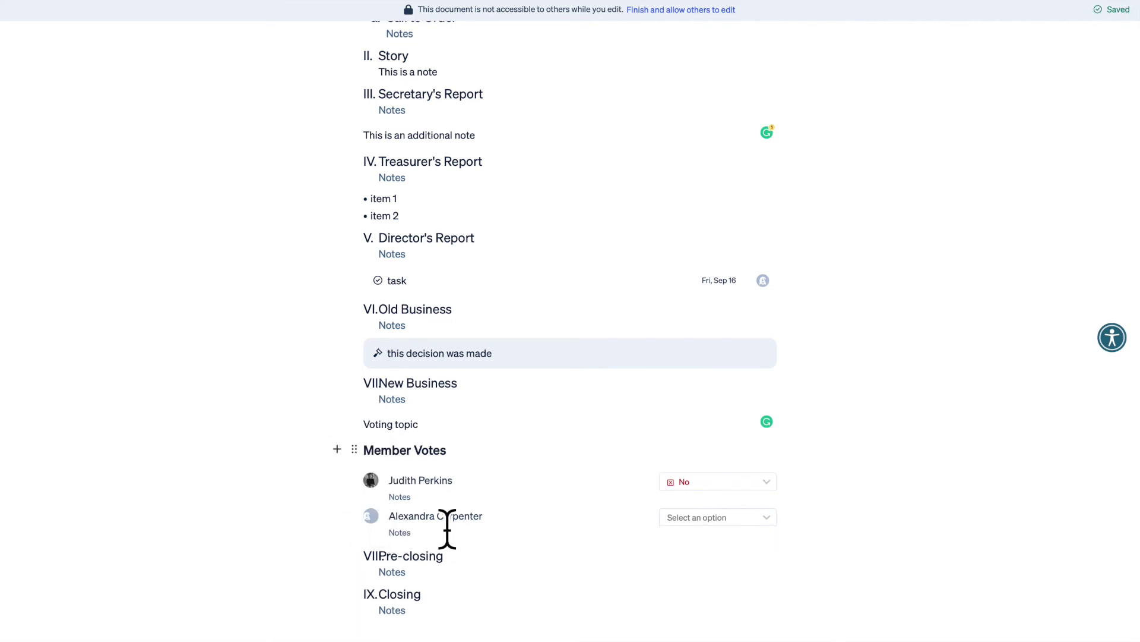
# Insert a page break after the Member Votes block.
pyautogui.click(337, 449)
pyautogui.scroll(-3, 378, 540)
pyautogui.click(398, 510)
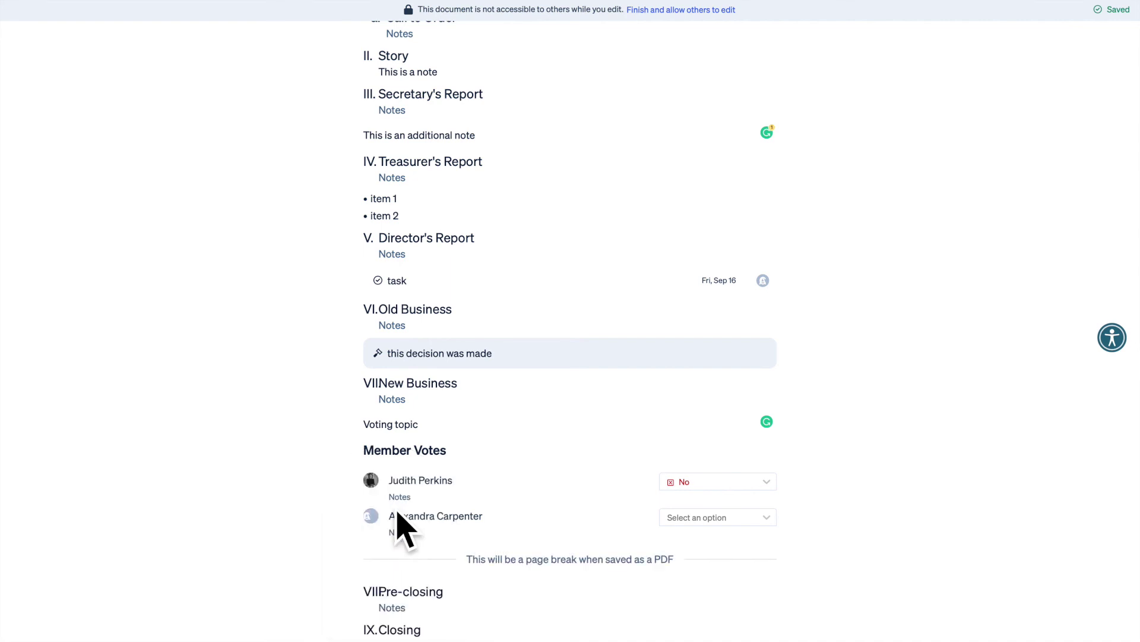
pyautogui.scroll(-2, 405, 531)
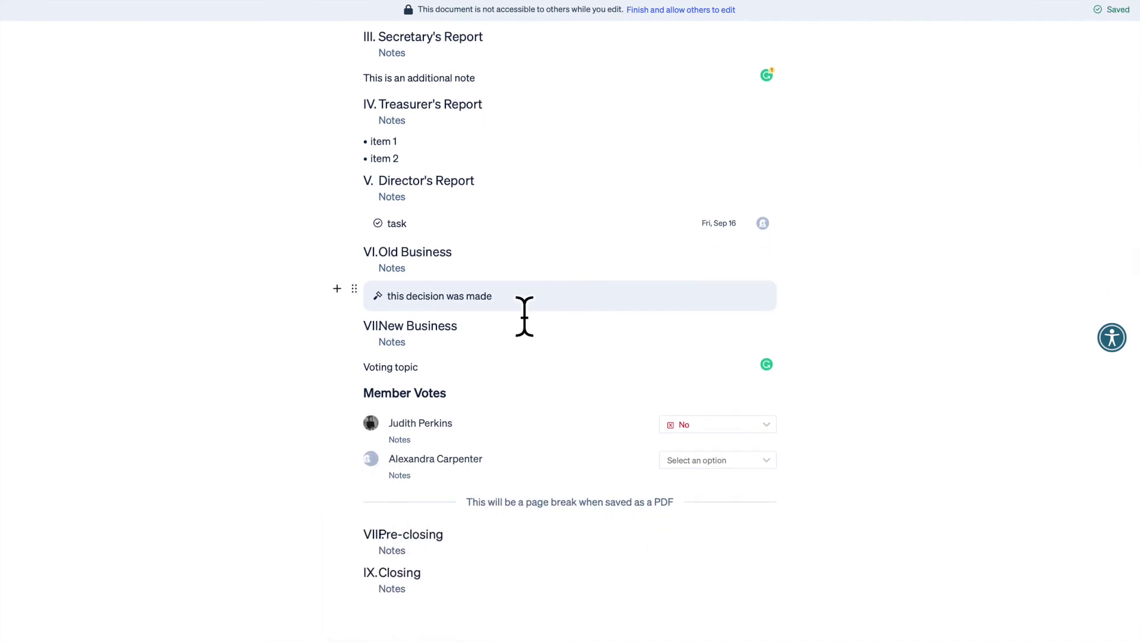
# Paste a duplicate Treasurer's Report section after item 2, then select the copy to remove it.
pyautogui.scroll(2, 493, 297)
pyautogui.moveTo(410, 233); pyautogui.dragTo(381, 208)
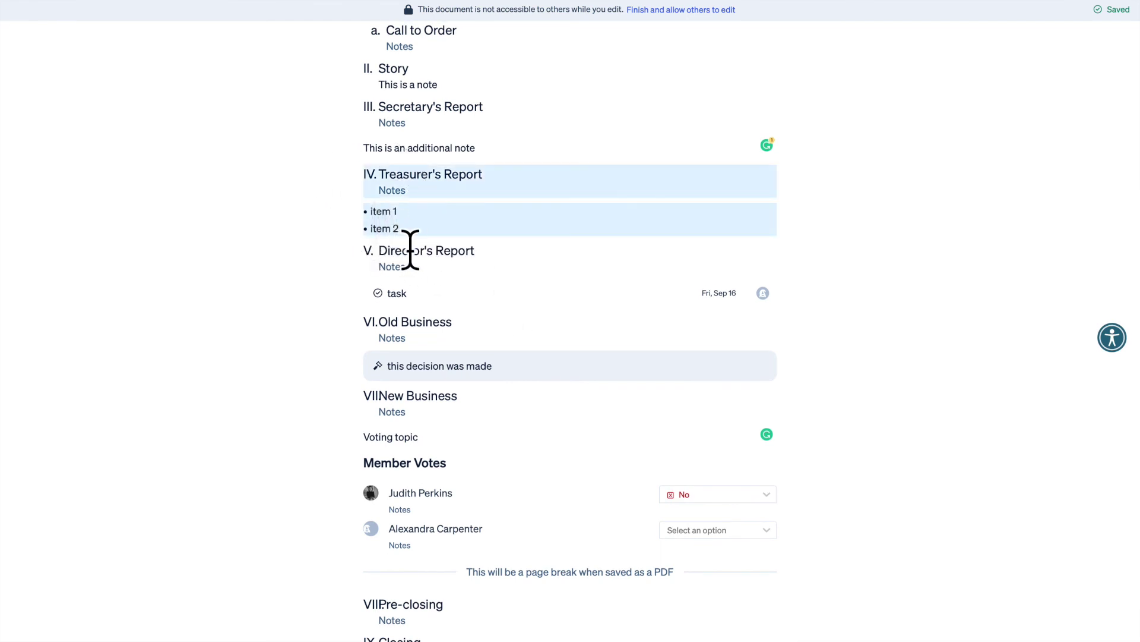
pyautogui.click(410, 244)
pyautogui.press('Return')
pyautogui.hotkey('ctrl', 'v')
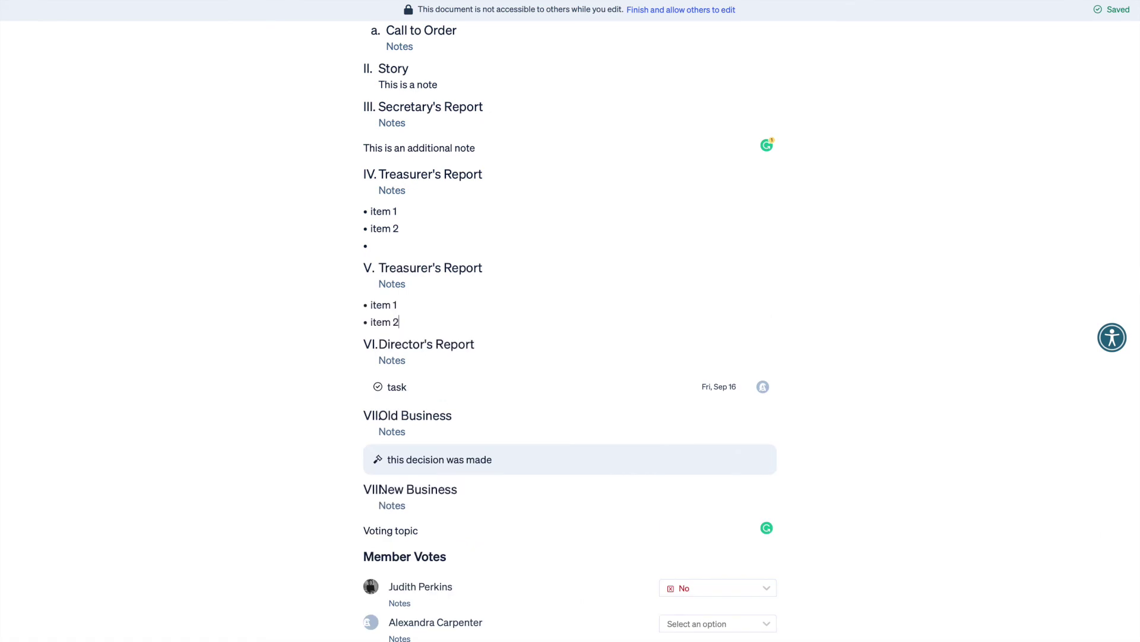
pyautogui.moveTo(420, 337); pyautogui.dragTo(376, 272)
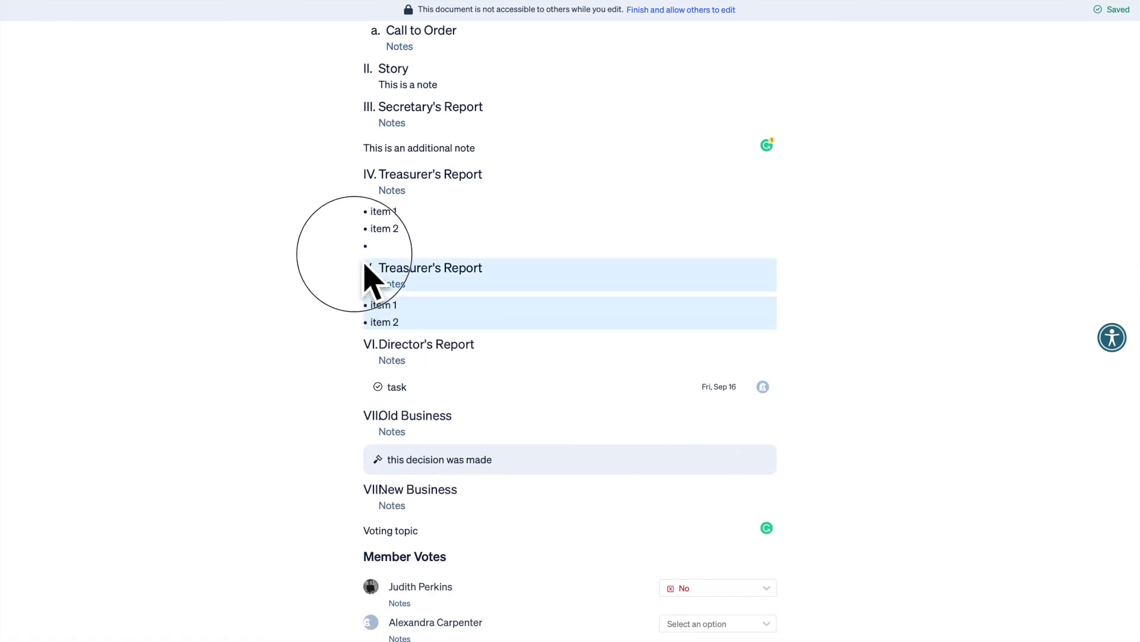